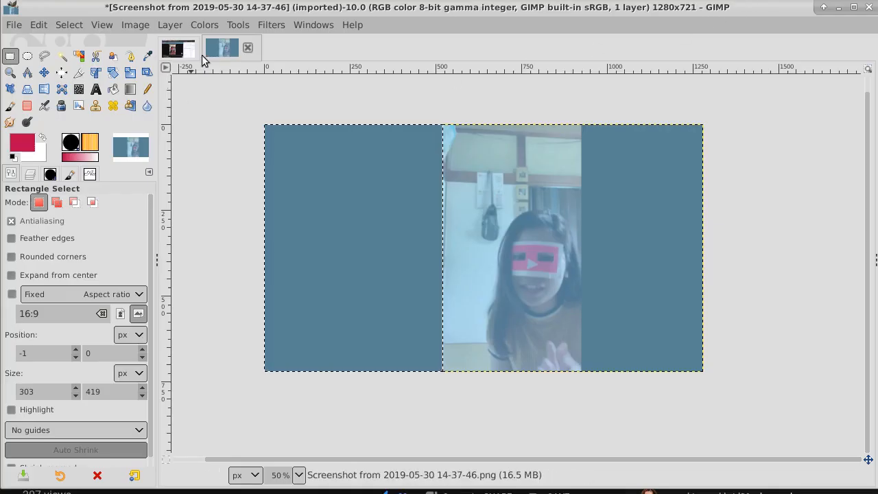
Close both open screenshot images, discarding the unsaved changes.
click(249, 48)
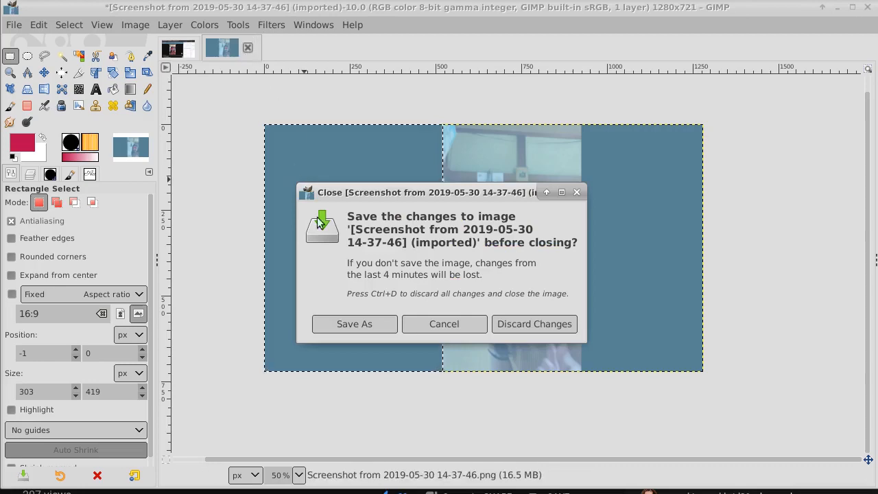
click(508, 324)
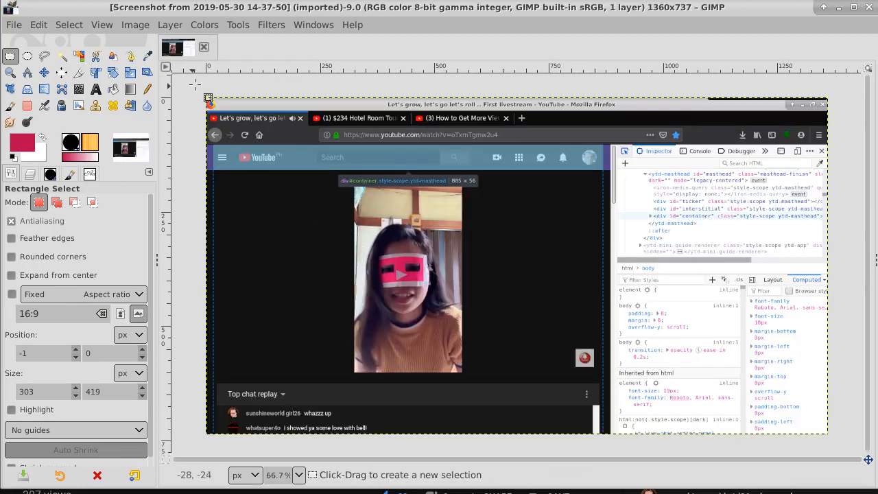
click(205, 48)
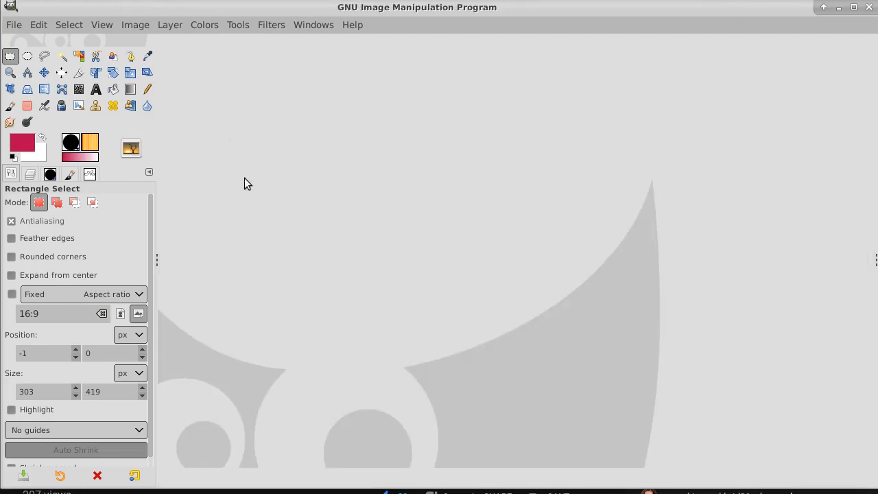
click(14, 27)
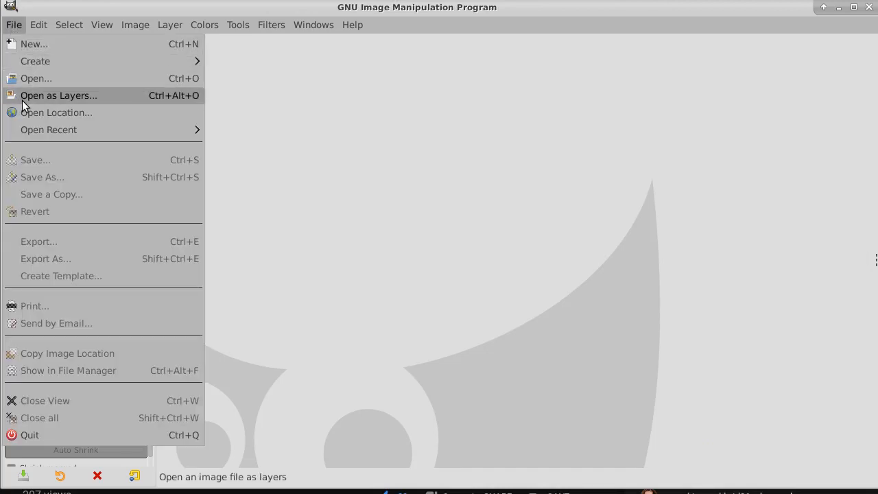
click(27, 78)
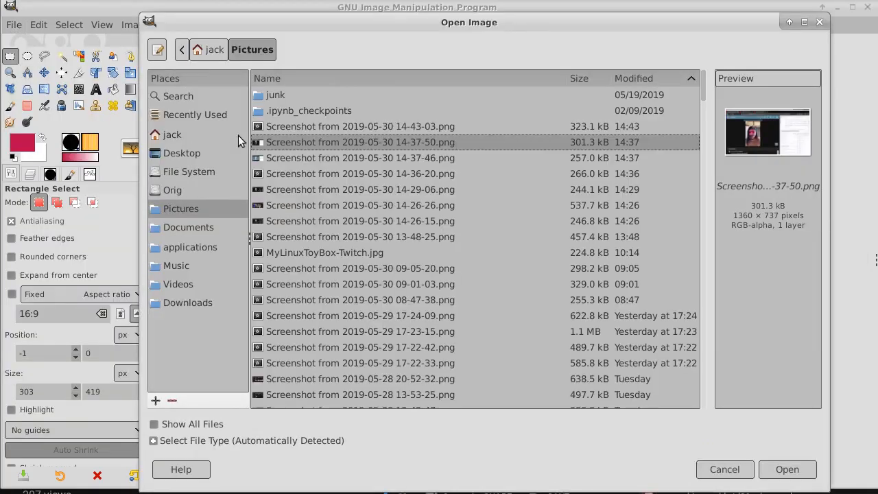
click(328, 130)
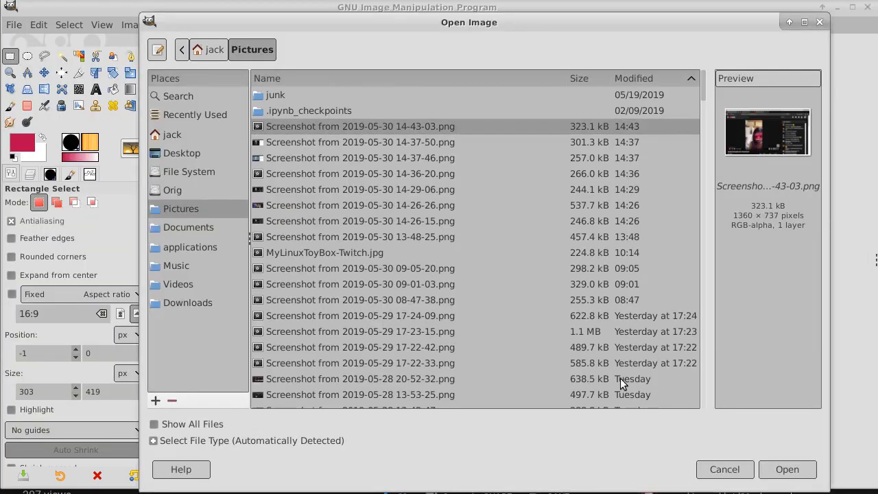
click(781, 469)
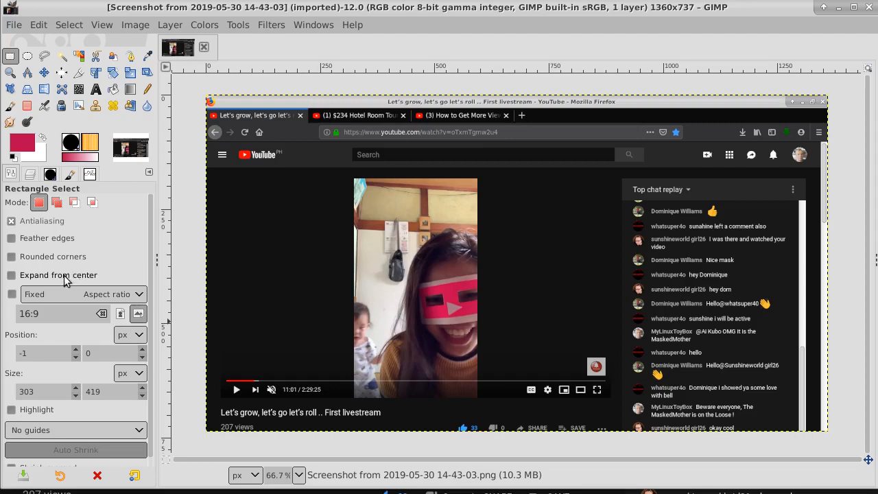
Crop the screenshot to the video player frame with a fixed 16:9 rectangular selection of about 852 × 479 px.
click(11, 294)
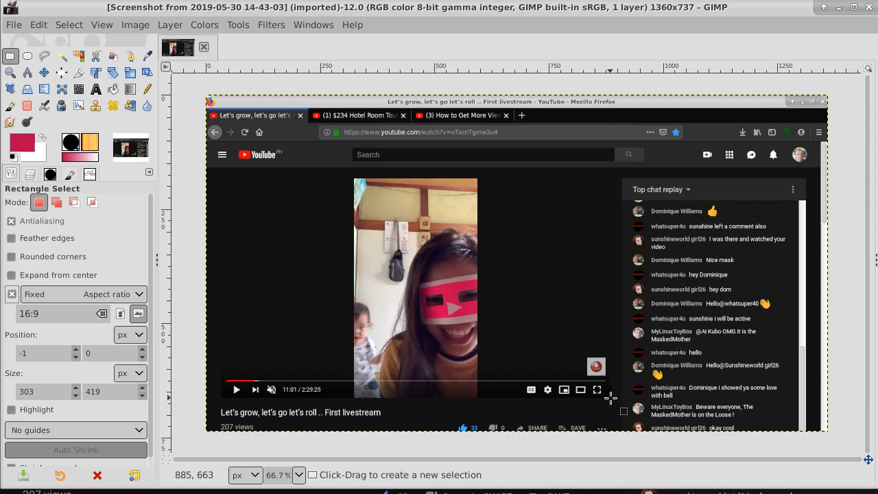
click(315, 226)
drag(314, 226, 364, 253)
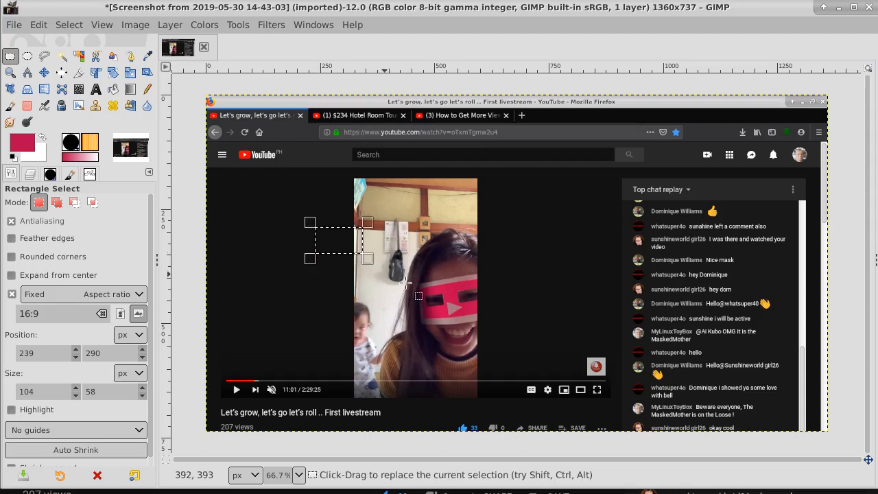
click(610, 396)
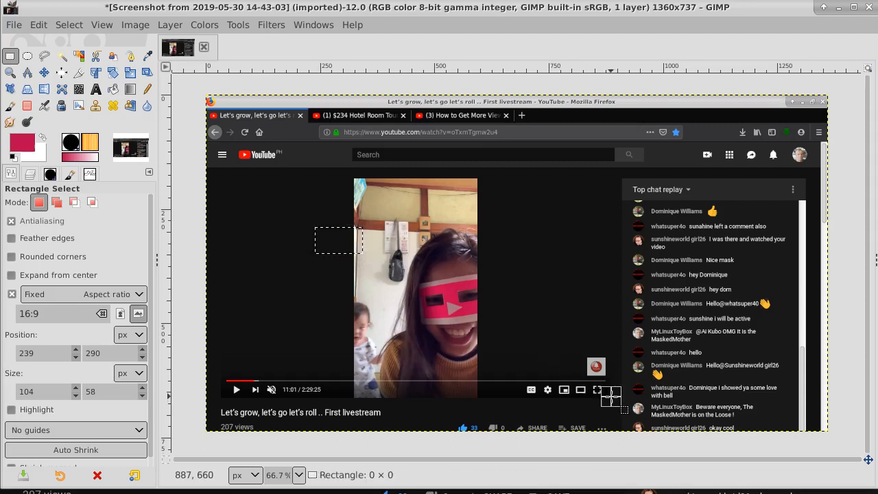
drag(610, 396, 221, 373)
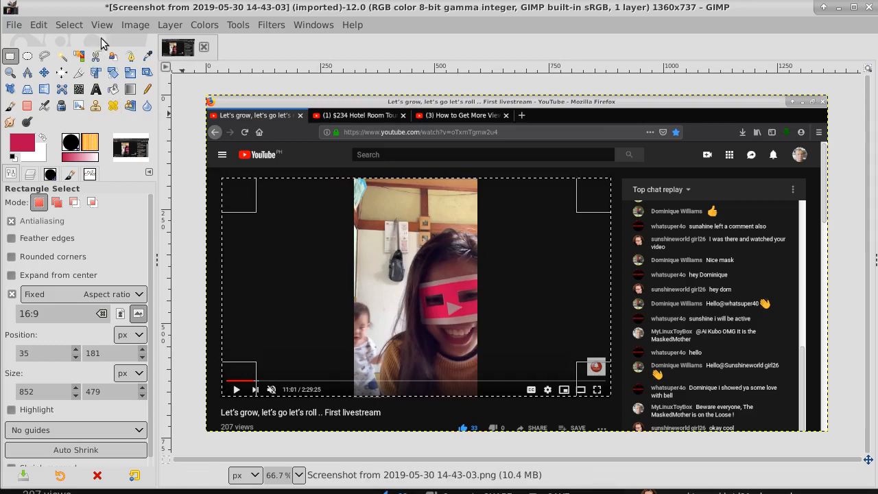
click(137, 26)
click(157, 253)
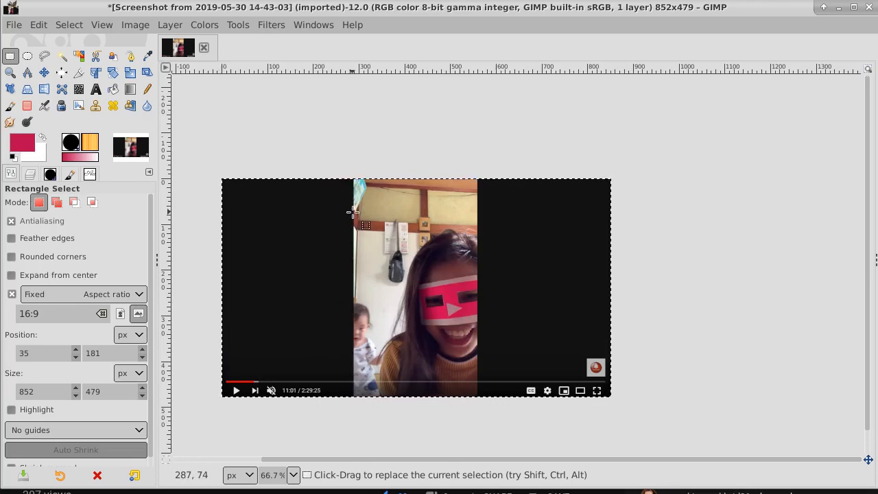
Clear the selection, turn off the fixed aspect ratio and select the black area left of the portrait video, about 290 × 478 px.
click(68, 24)
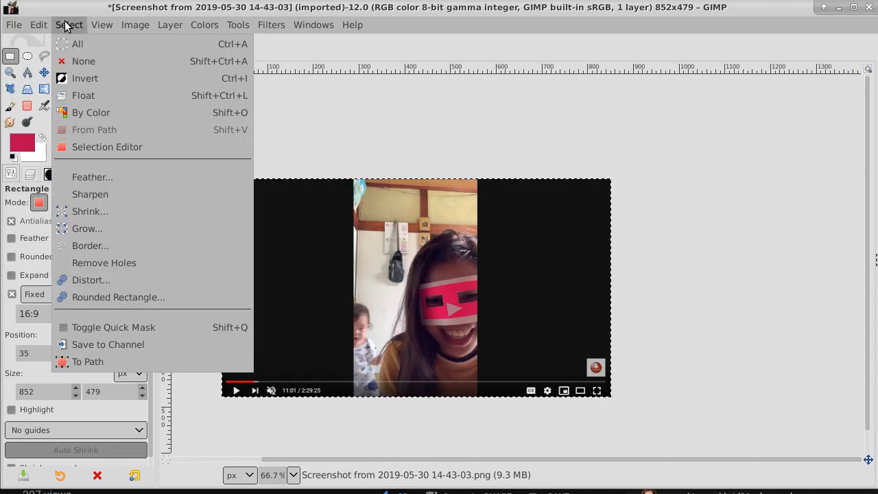
click(85, 63)
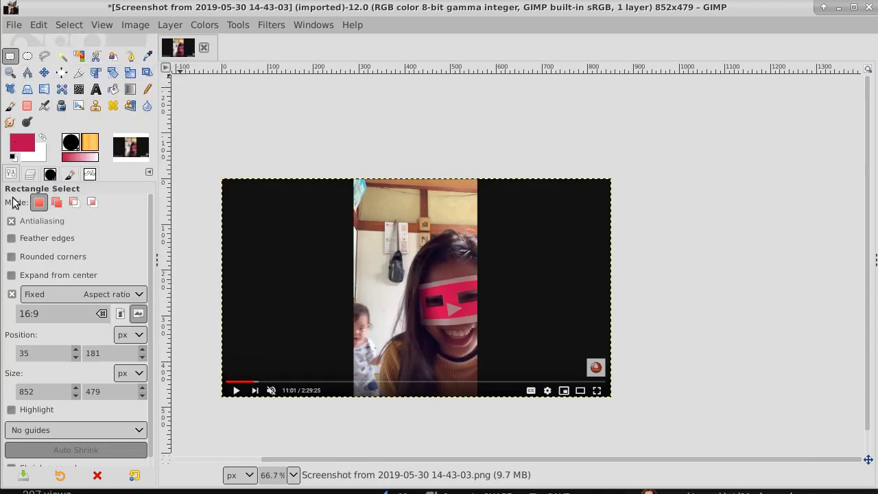
click(12, 293)
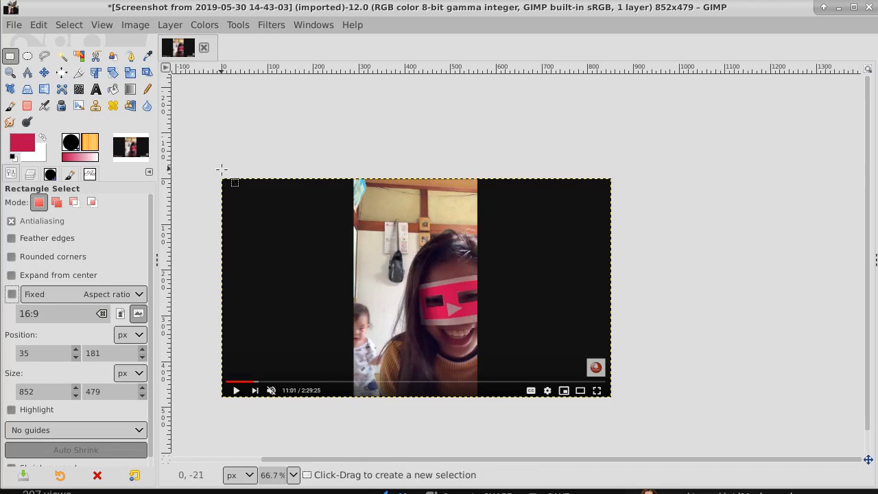
drag(221, 169, 354, 410)
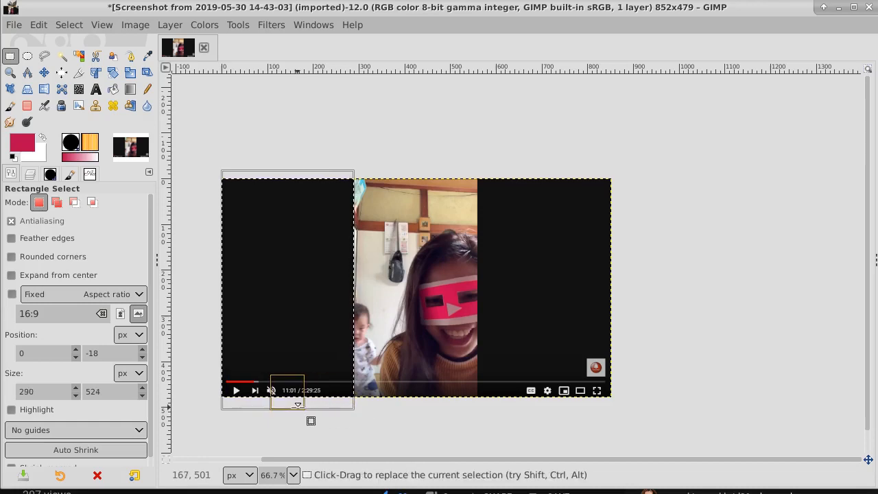
drag(297, 405, 296, 392)
drag(289, 172, 288, 180)
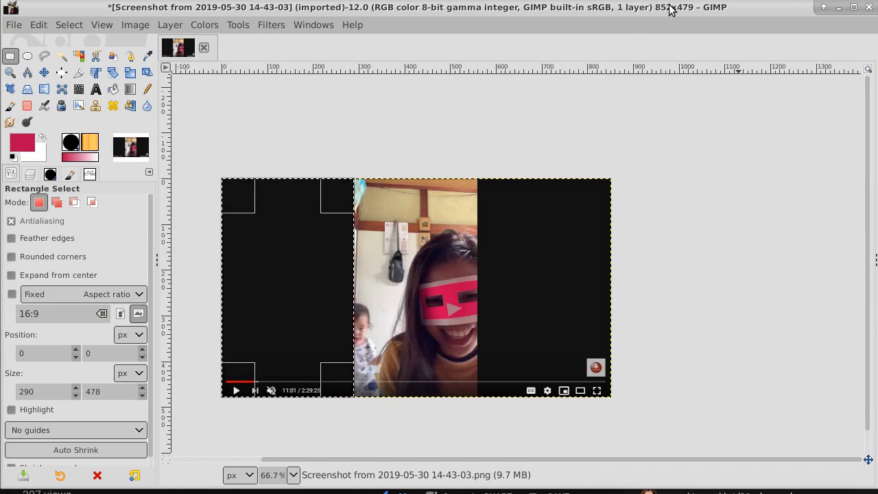
Scale the image to 1280 × 720 px.
click(126, 25)
click(132, 230)
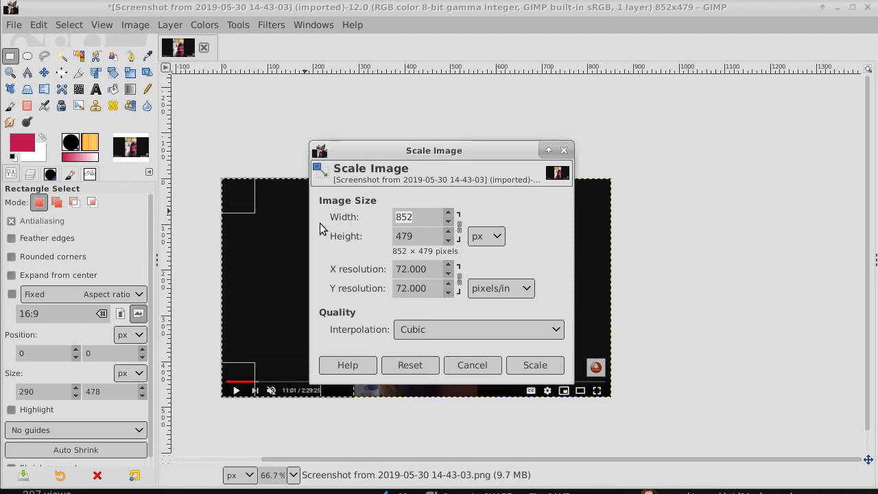
text(1280)
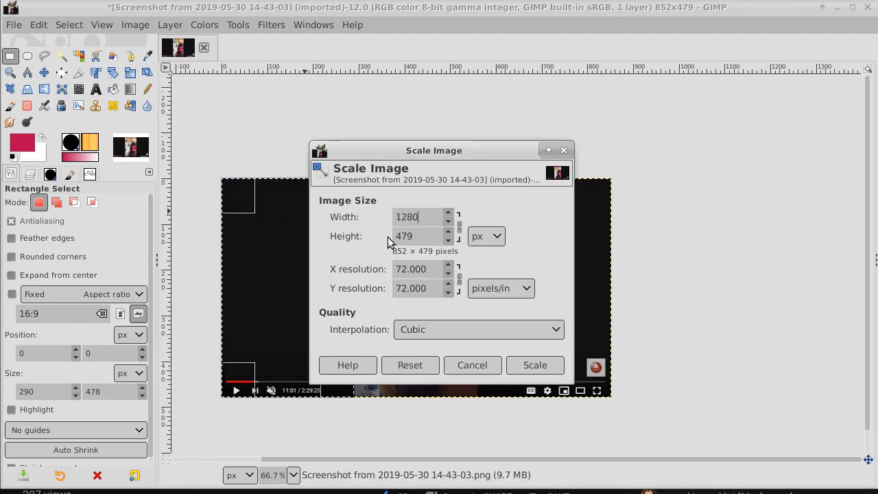
key(Tab)
text(720)
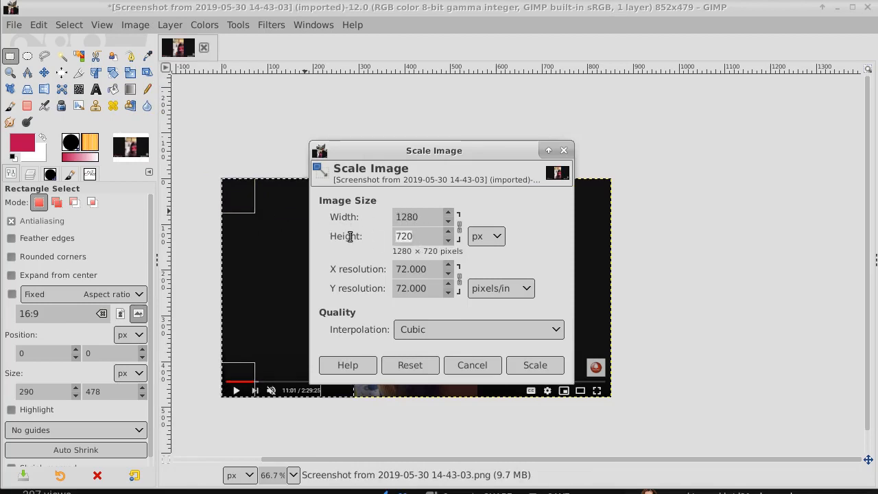
click(521, 354)
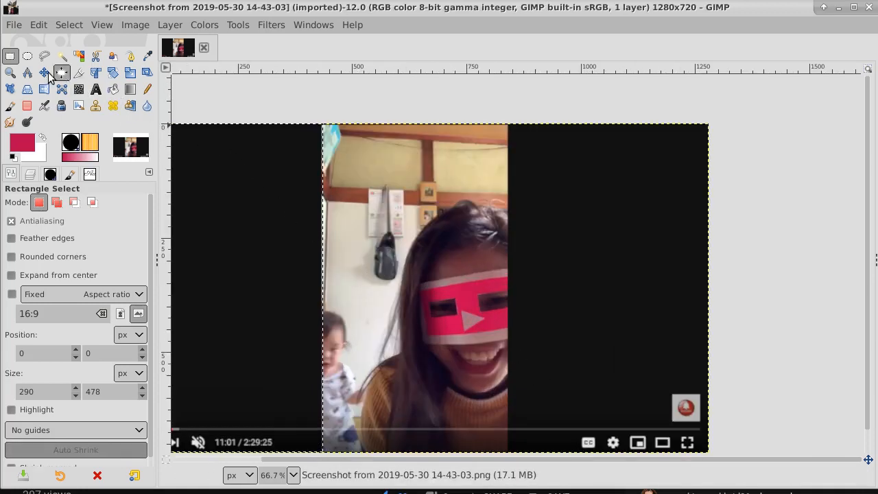
Replace the current selection with a rectangle over the black area right of the portrait video, about 442 × 728 px.
click(9, 72)
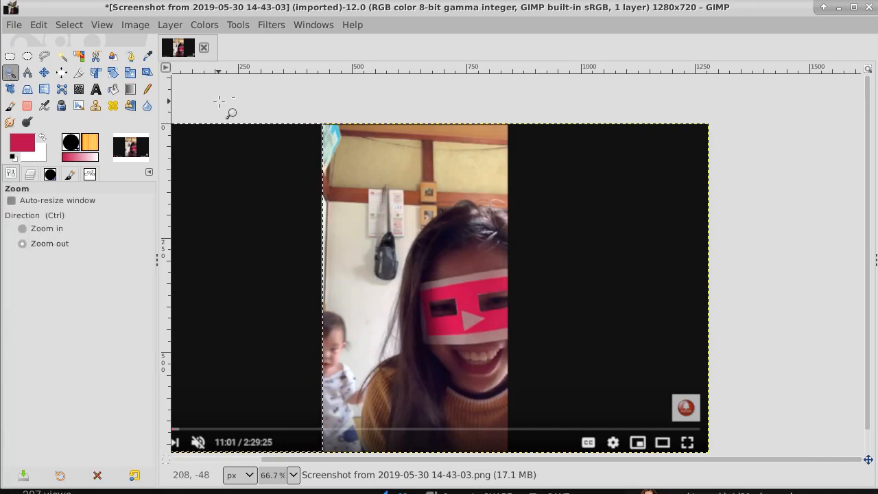
ctrl+click(219, 102)
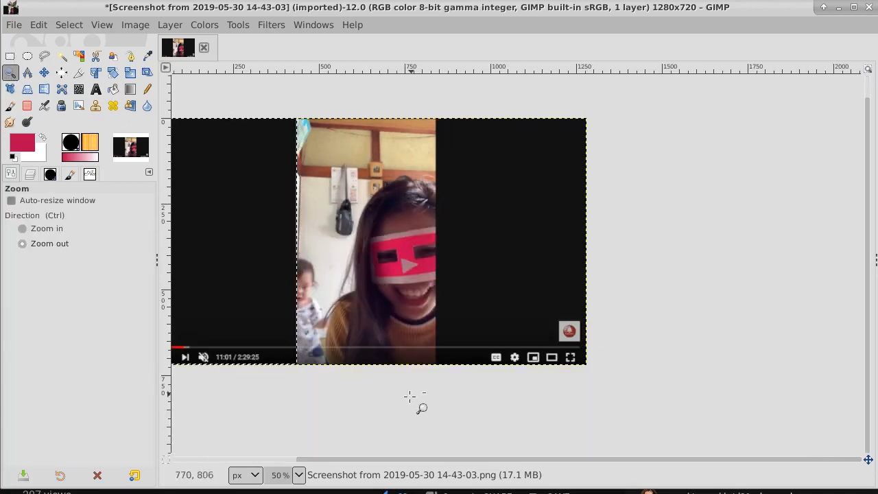
drag(367, 460, 275, 460)
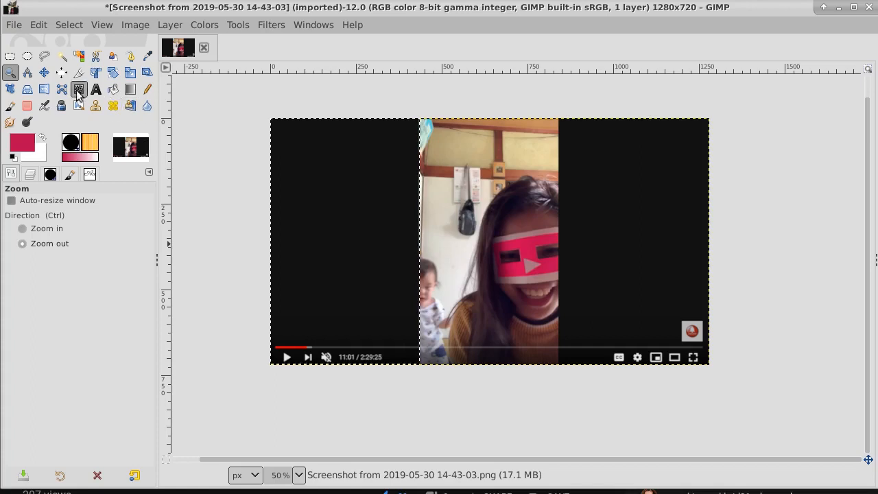
click(10, 58)
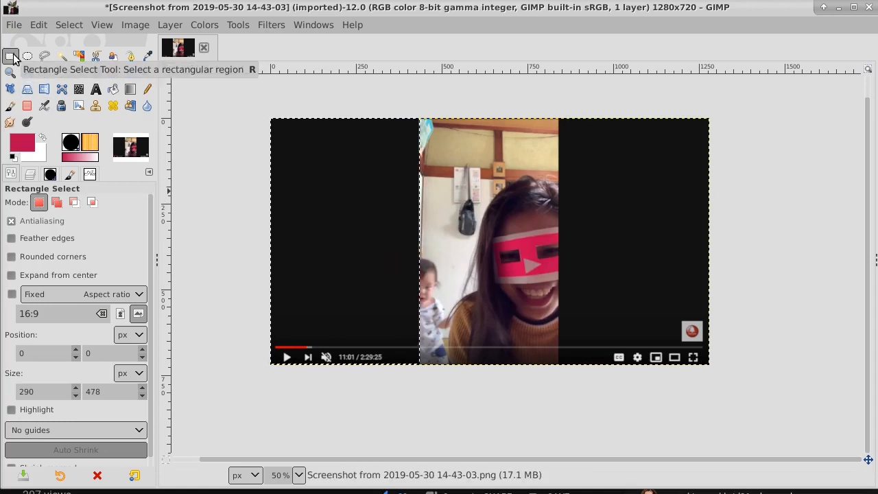
click(67, 25)
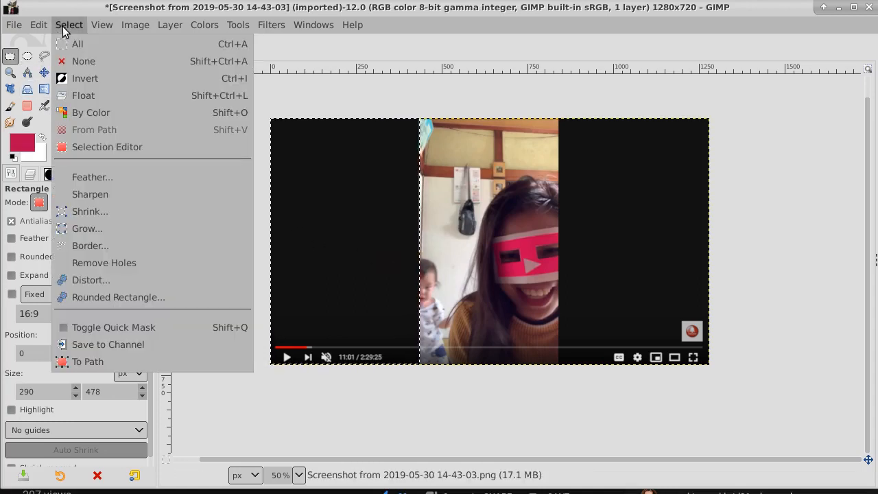
click(81, 61)
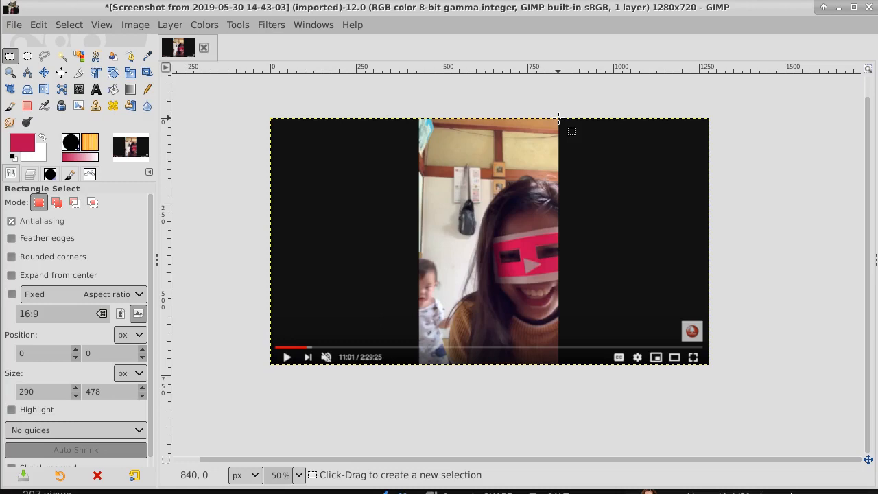
drag(559, 118, 710, 368)
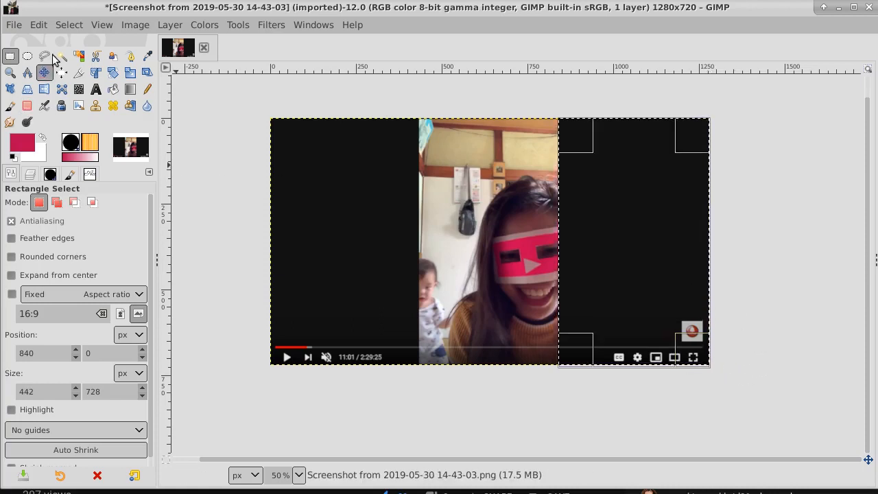
Copy the selected right-hand black area and paste it as a new image.
click(37, 26)
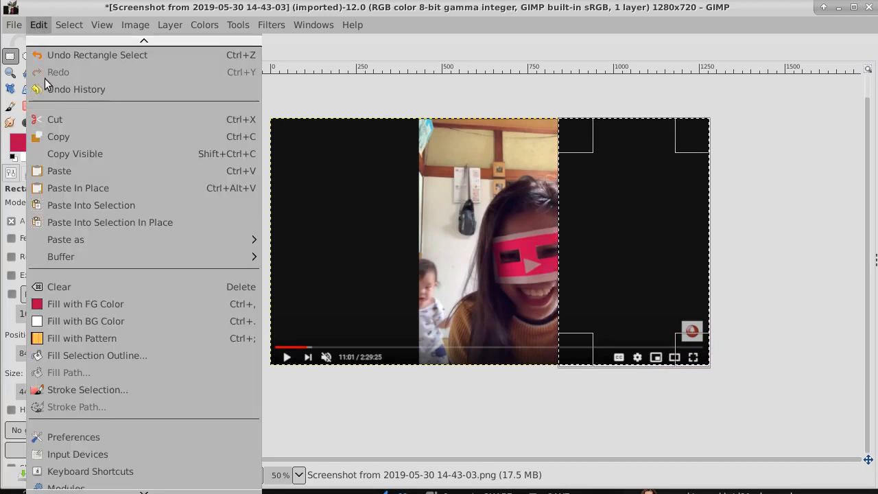
click(53, 137)
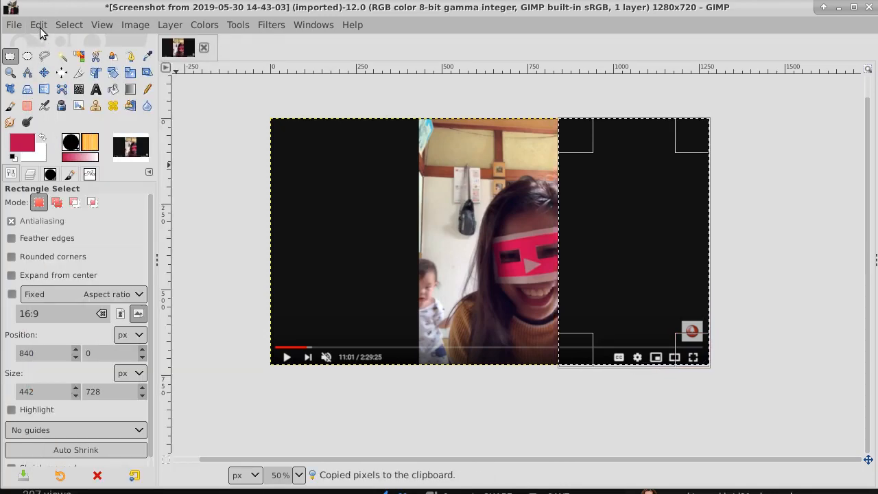
click(38, 26)
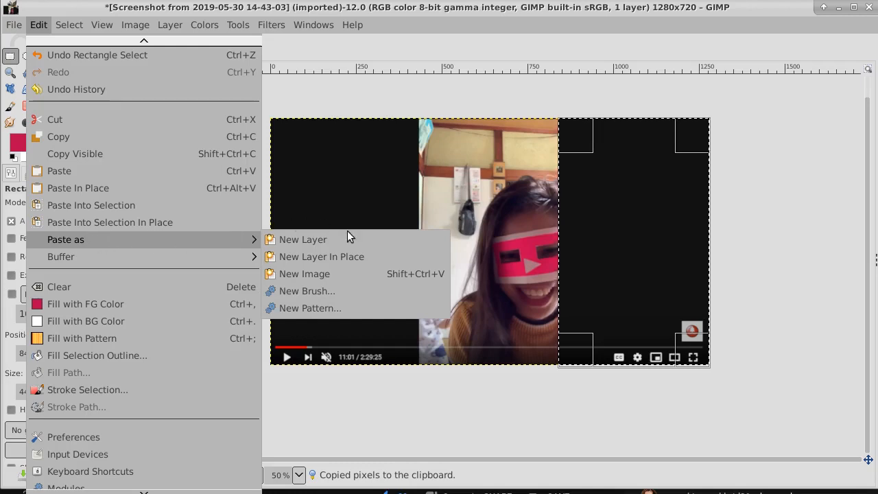
click(316, 273)
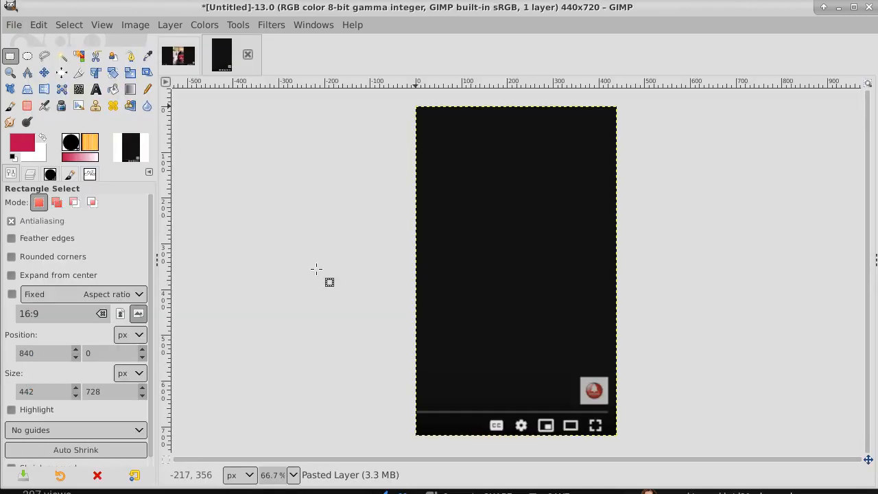
Replace the screenshot's selection with the black area left of the portrait video, about 462 × 844 px, and paste a copy as a new image.
click(178, 56)
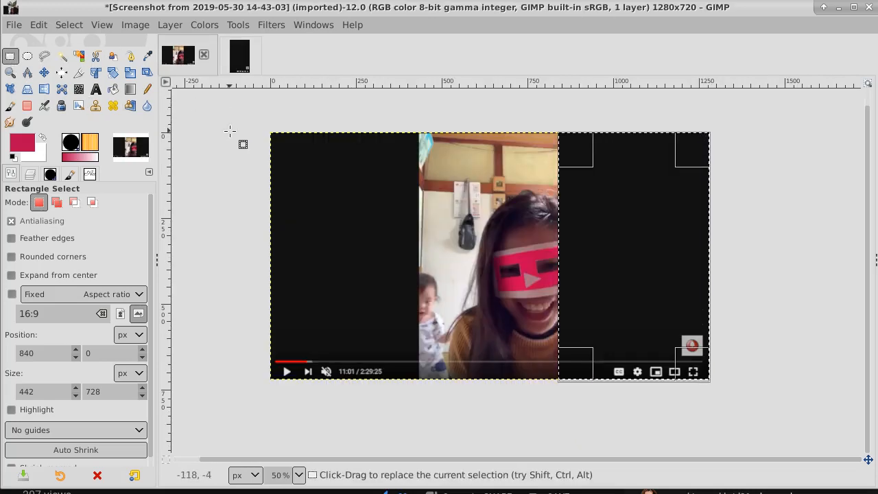
drag(263, 122, 418, 409)
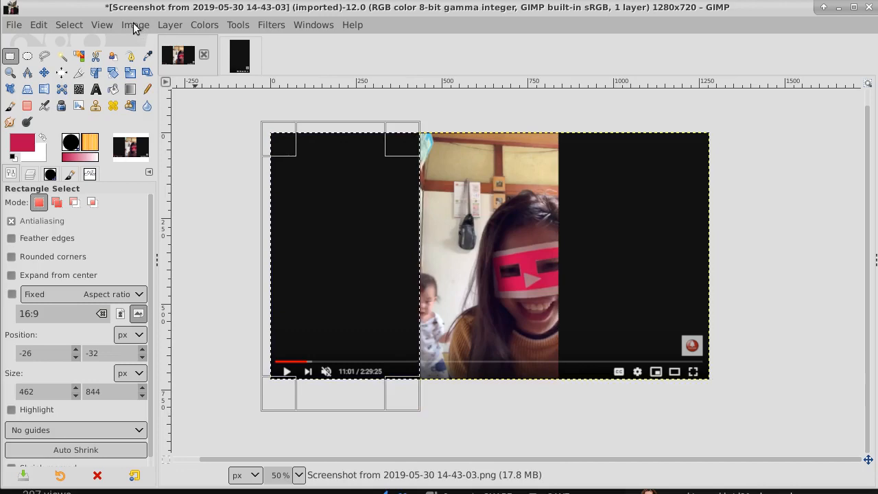
click(38, 24)
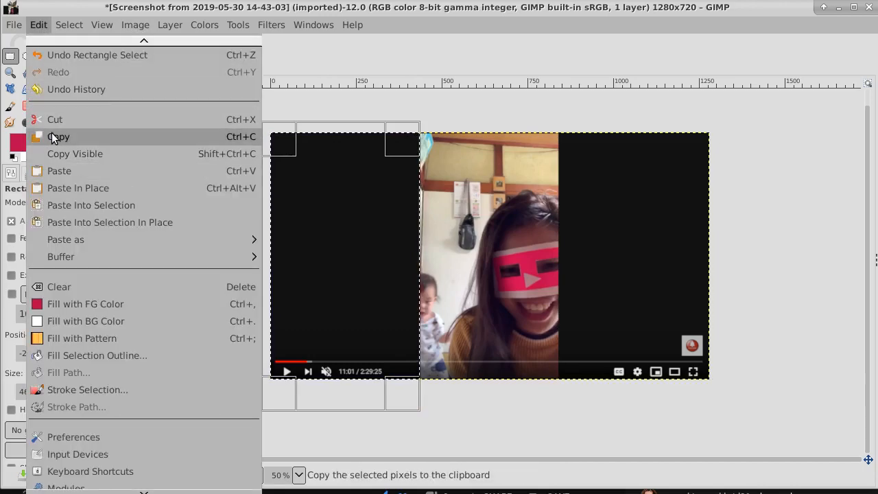
click(53, 137)
click(38, 24)
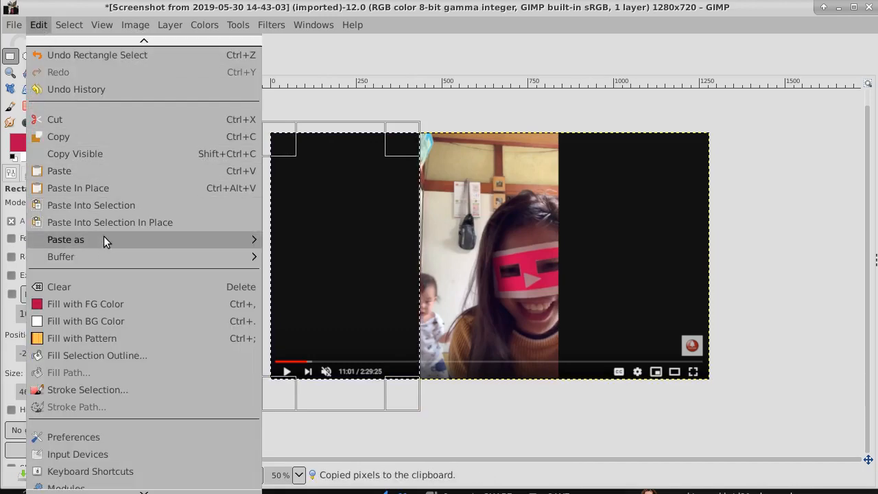
mouse_move(103, 239)
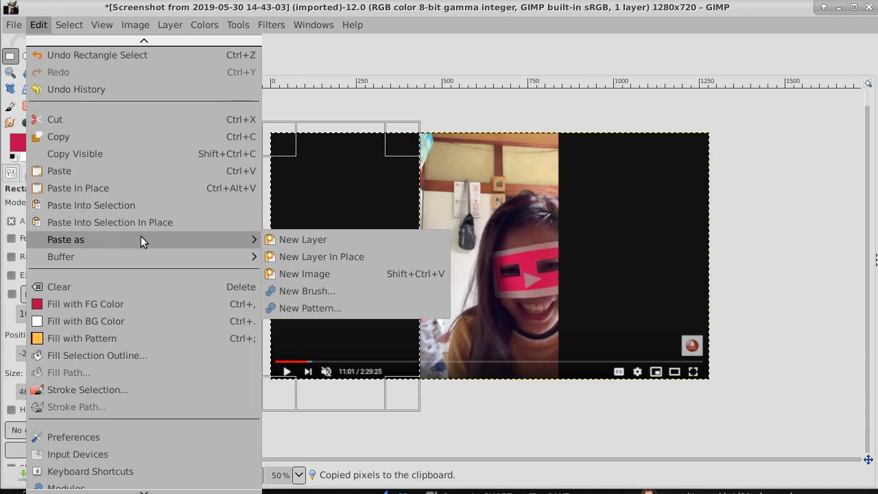
click(316, 273)
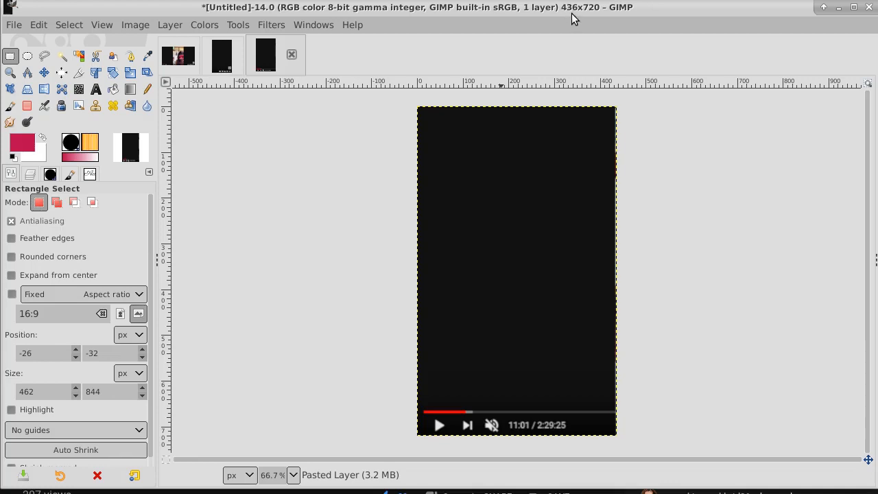
Examine the boundary between the left black area and the portrait video in the screenshot image at up to 400% zoom.
click(177, 56)
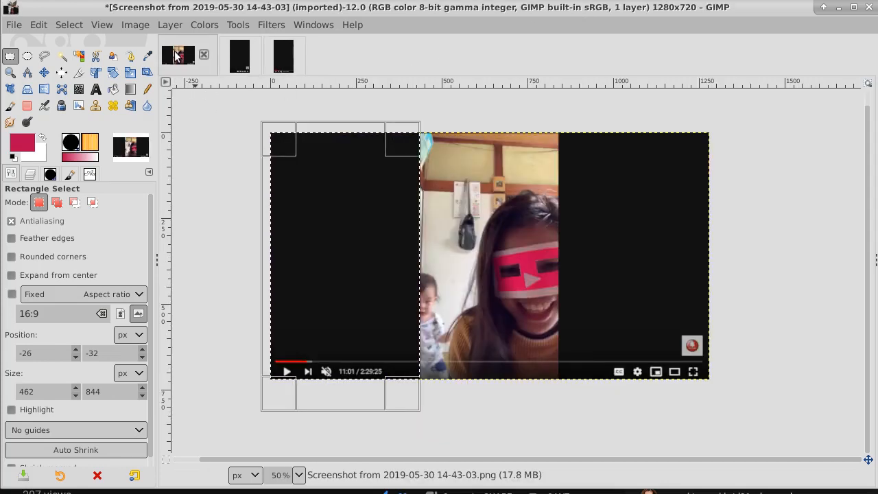
click(10, 72)
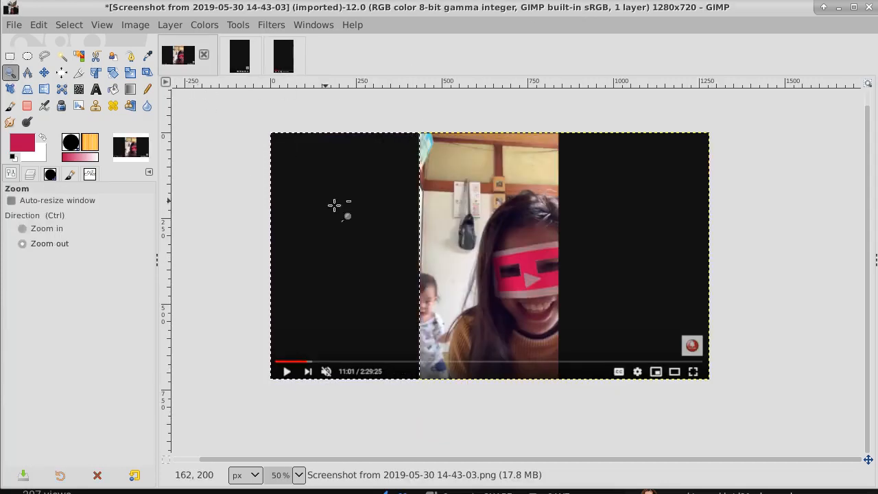
click(407, 255)
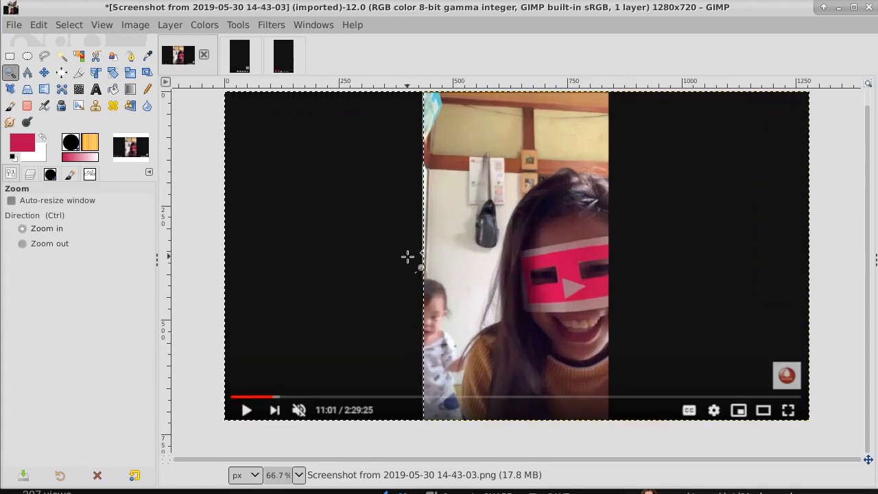
click(415, 255)
click(420, 255)
click(421, 255)
click(421, 256)
click(422, 255)
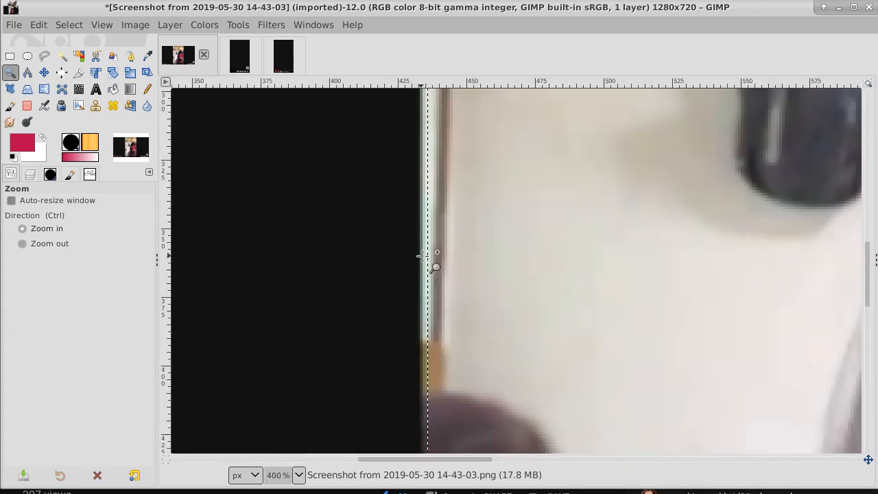
click(422, 255)
click(422, 256)
click(421, 255)
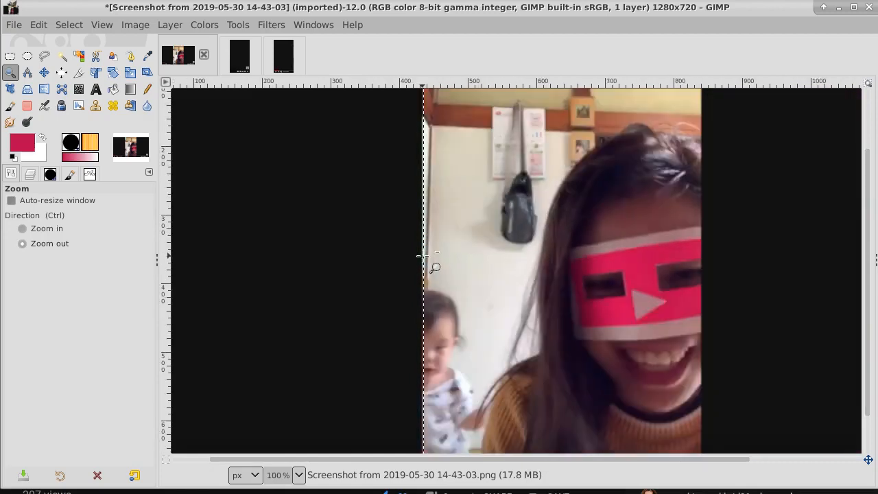
click(421, 255)
click(420, 256)
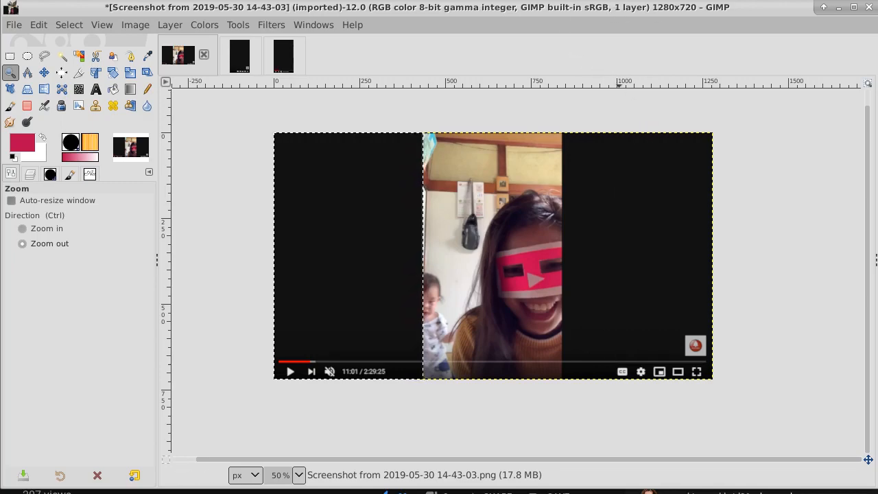
Switch to Kdenlive and set the X position to 440 in the Ai-kubo.mp4 clip's Position and Zoom effect.
key(alt+Tab)
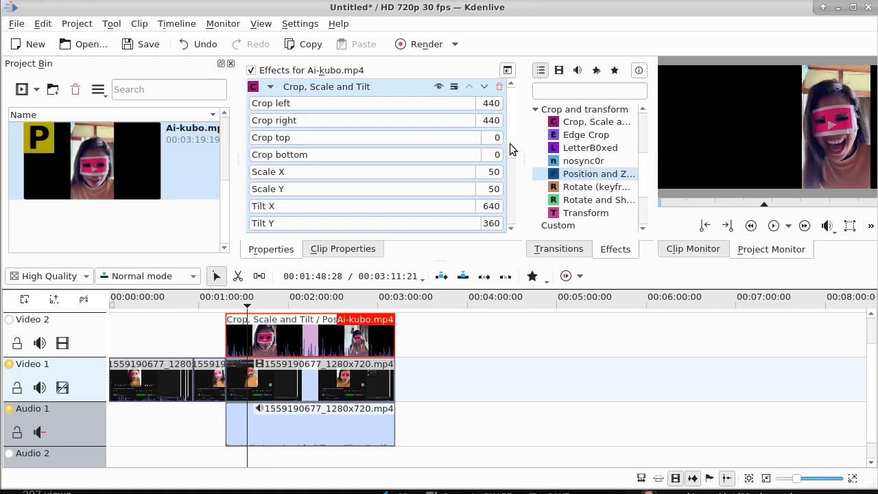
drag(509, 143, 513, 215)
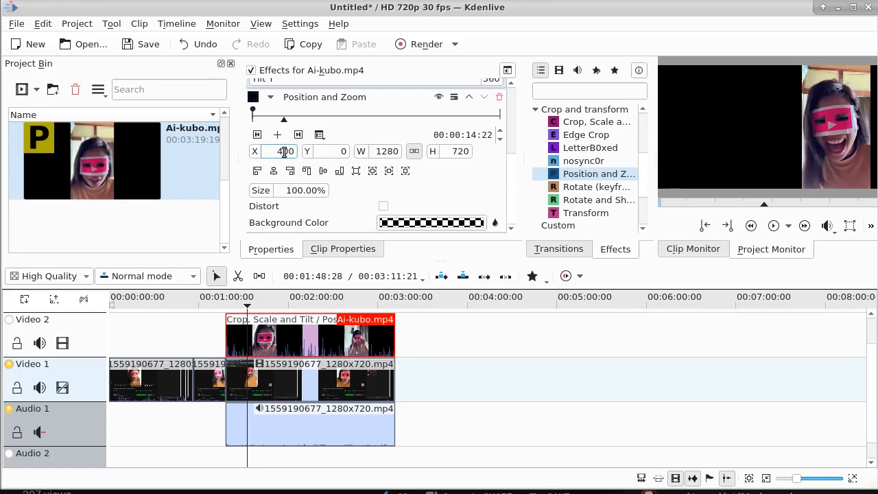
drag(284, 151, 295, 161)
text(4)
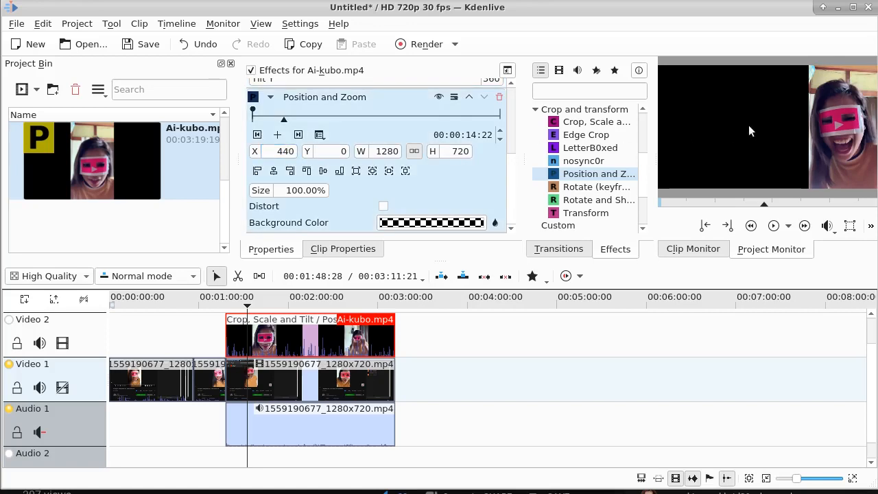
Set the Position and Zoom effect's X position to 400 for the Ai-kubo.mp4 clip.
click(285, 151)
text(0)
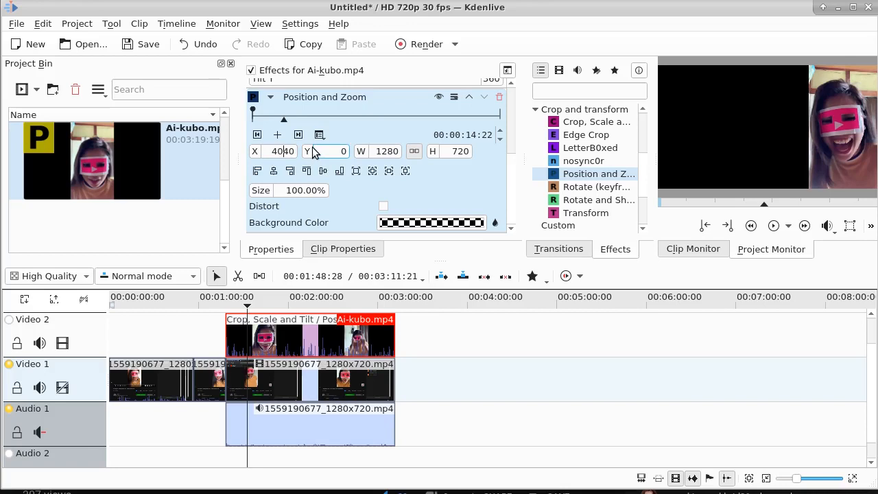
key(Delete)
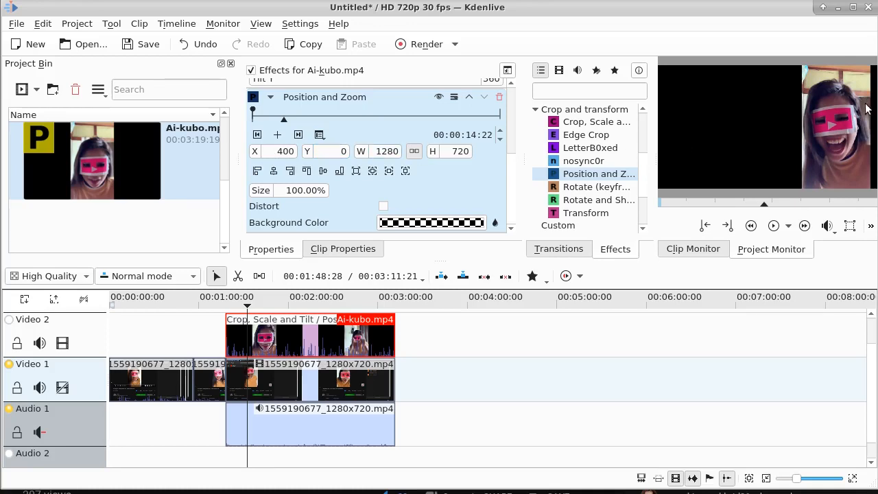
Mute and hide the Video 2 track, and show the Video 1 track with its audio muted.
click(222, 189)
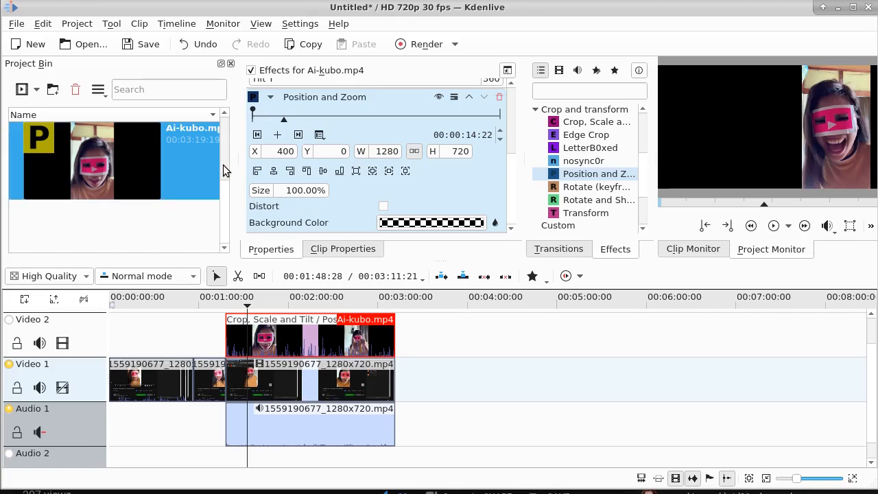
scroll(224, 144, up, 2)
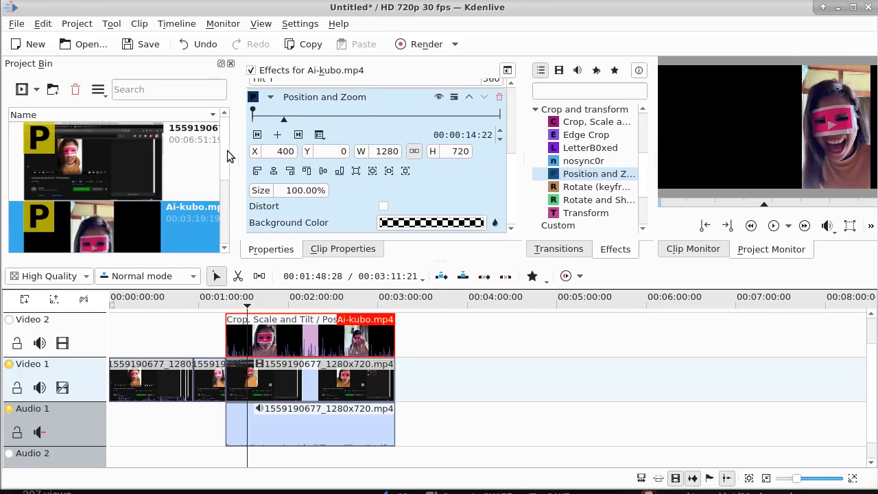
click(60, 347)
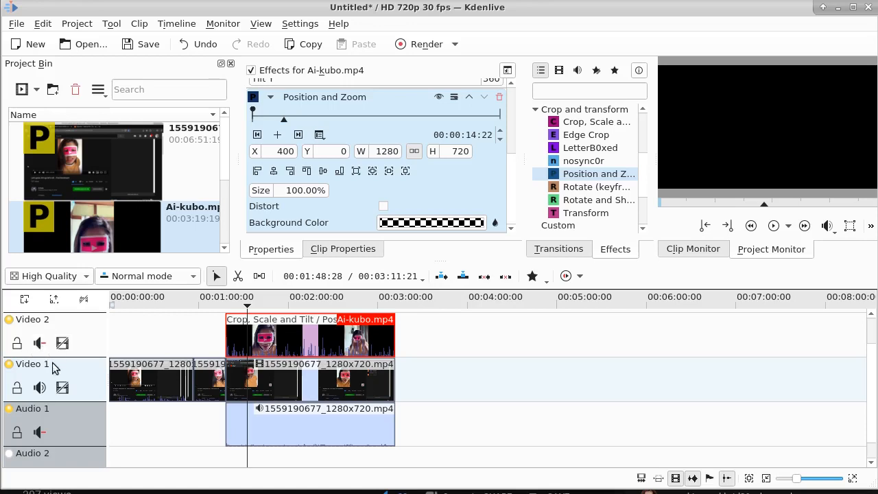
click(62, 387)
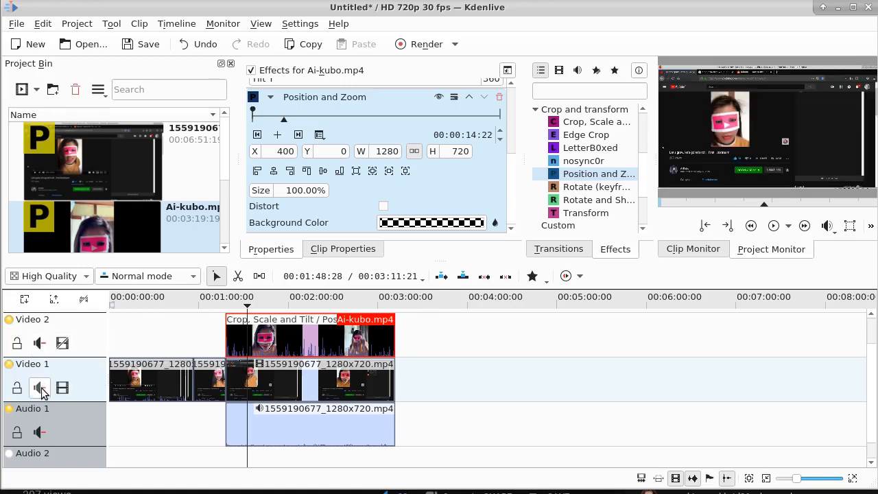
click(39, 388)
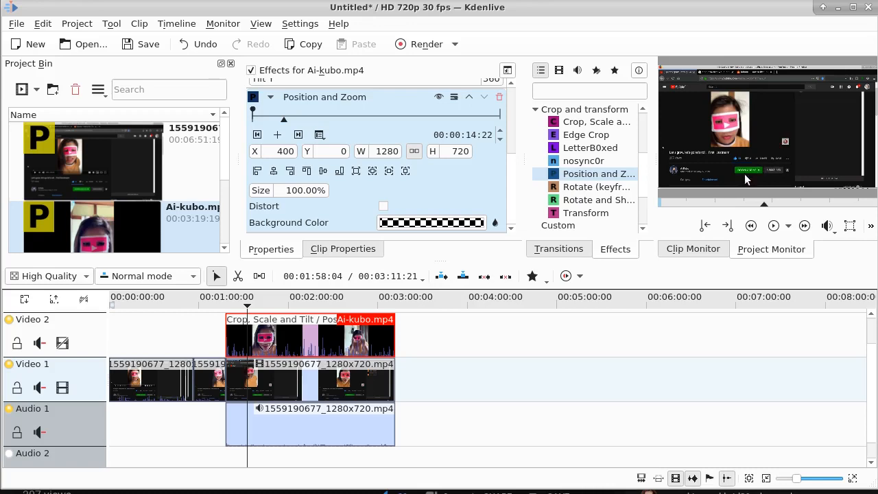
Play the project from the start of the timeline.
click(114, 300)
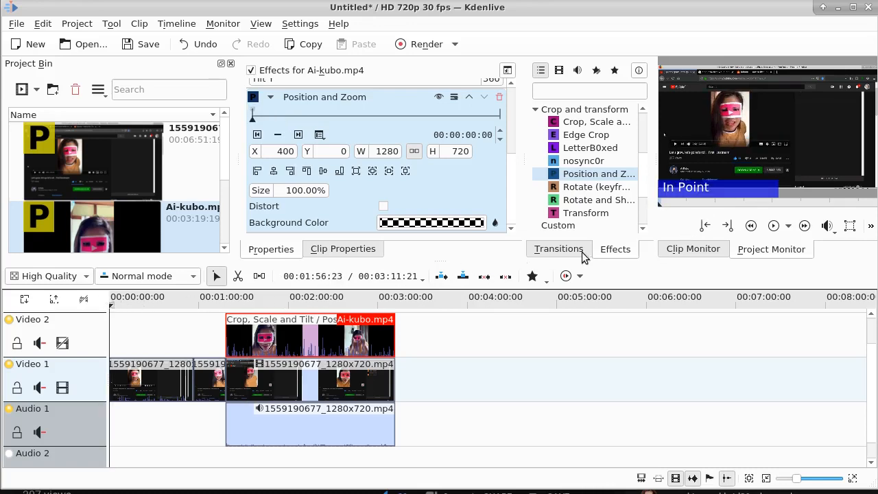
click(773, 226)
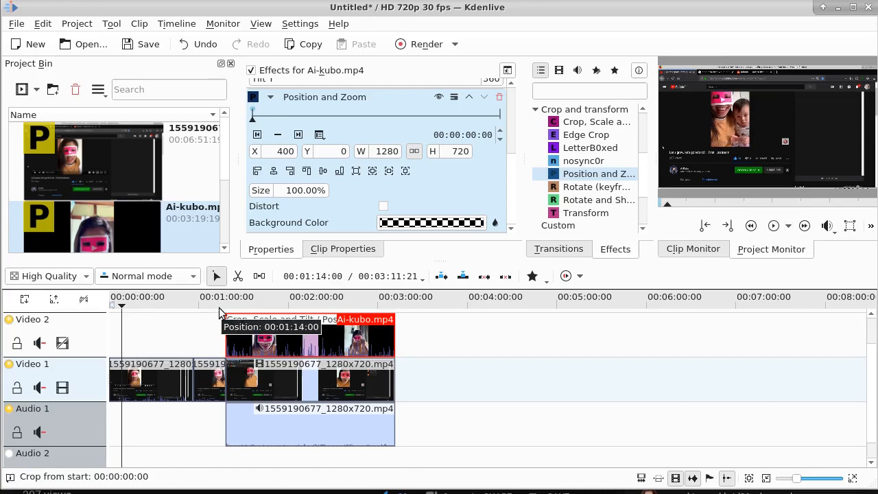
click(236, 374)
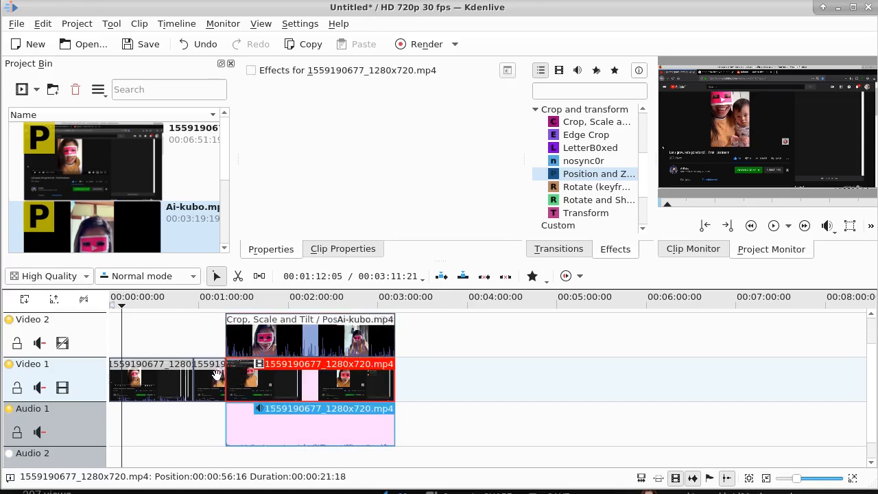
right_click(277, 388)
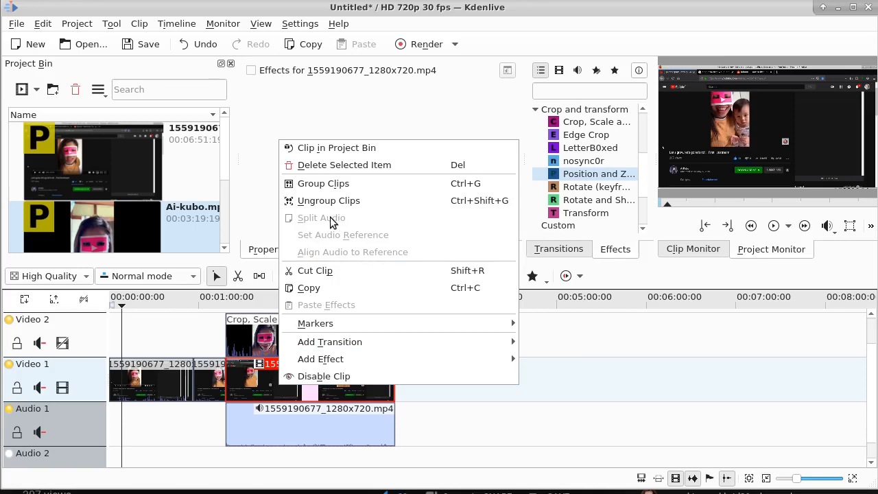
click(500, 437)
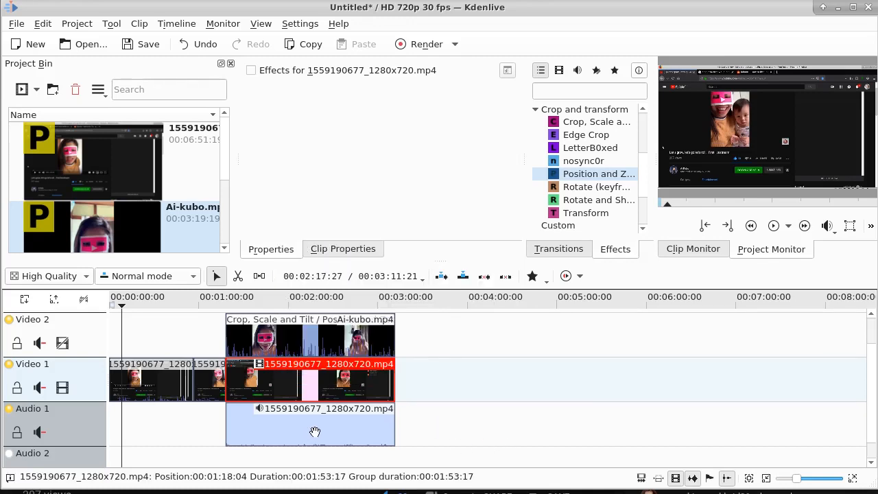
click(298, 386)
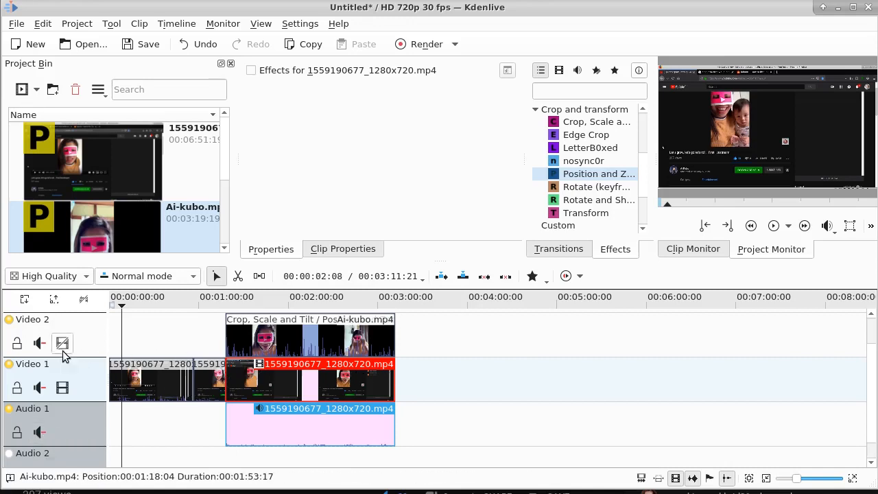
Unmute and show the Video 2 track, and play the timeline from just before the Ai-kubo.mp4 clip.
click(39, 344)
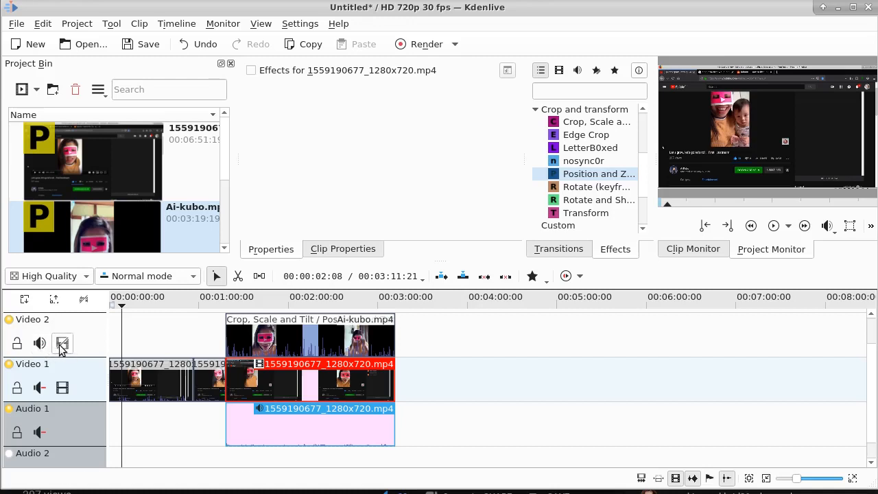
click(61, 344)
click(211, 314)
drag(212, 313, 216, 312)
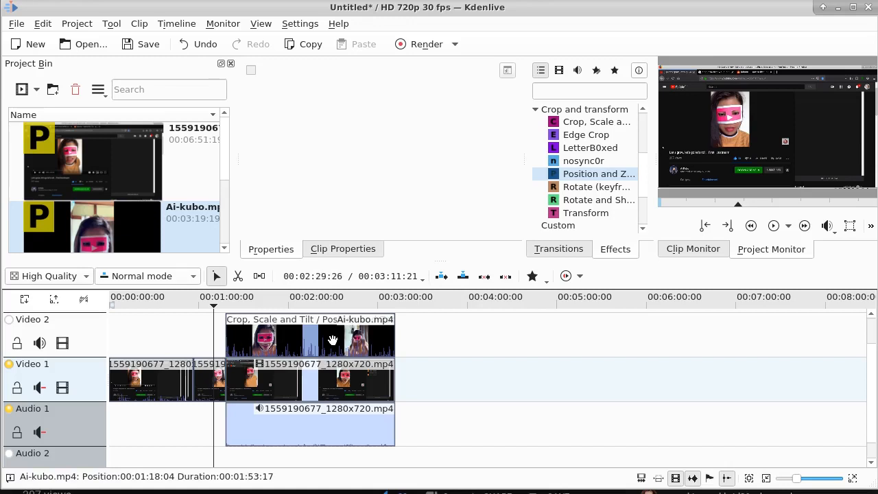
click(772, 225)
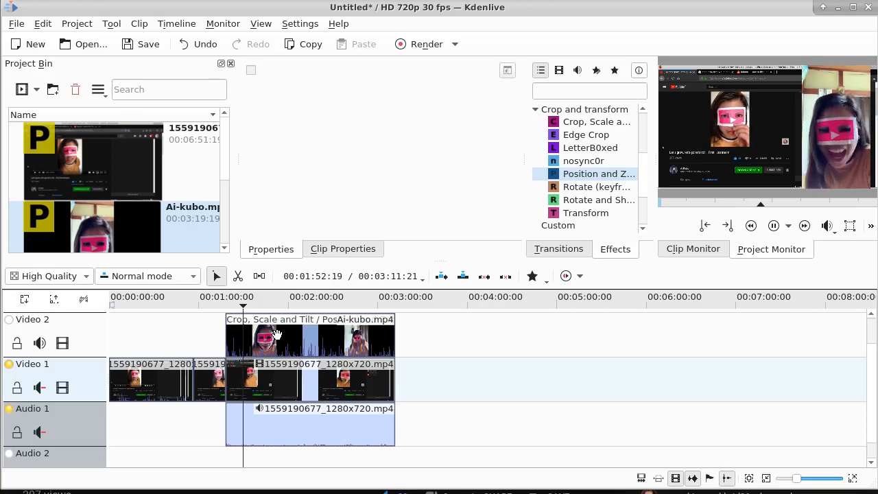
During playback, toggle the Video 2 track's picture off and on, and finish with the track muted and hidden.
click(62, 344)
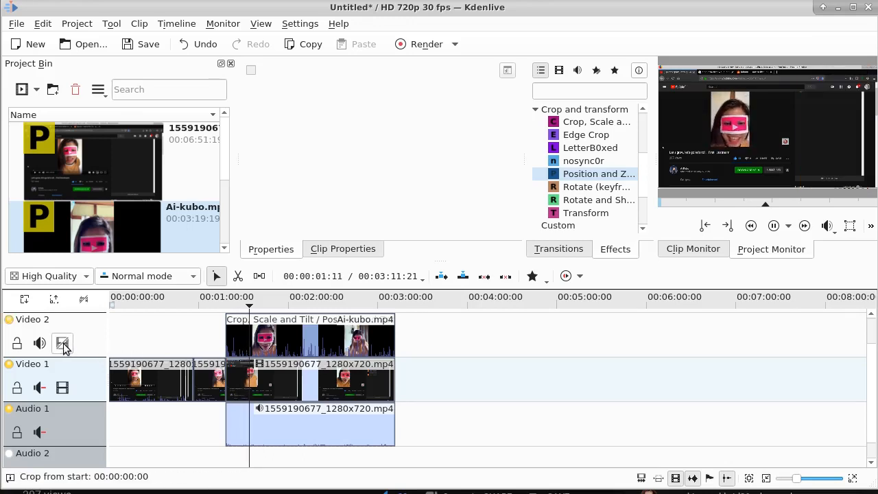
click(63, 347)
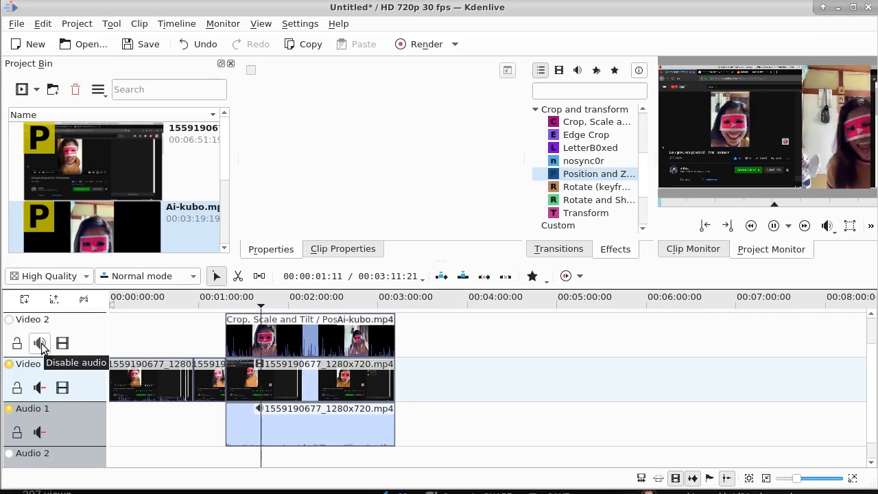
click(42, 342)
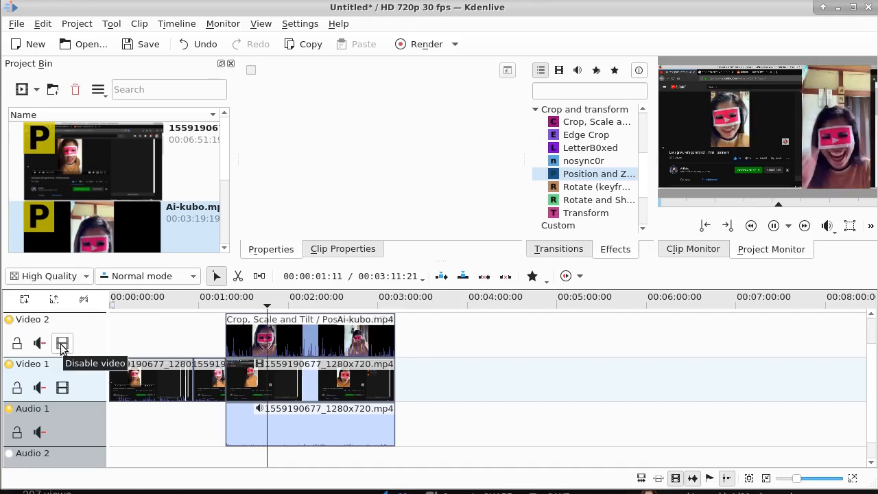
click(62, 344)
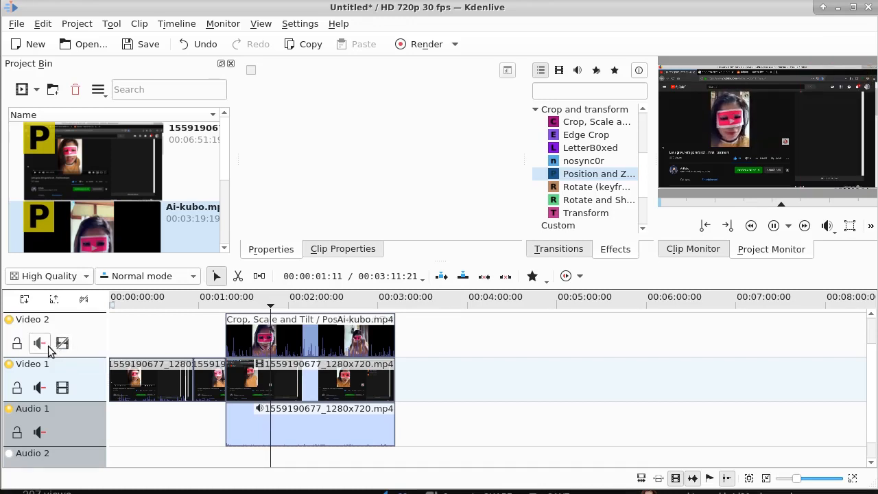
Unmute the Video 2 track and show its picture again during timeline playback.
click(41, 345)
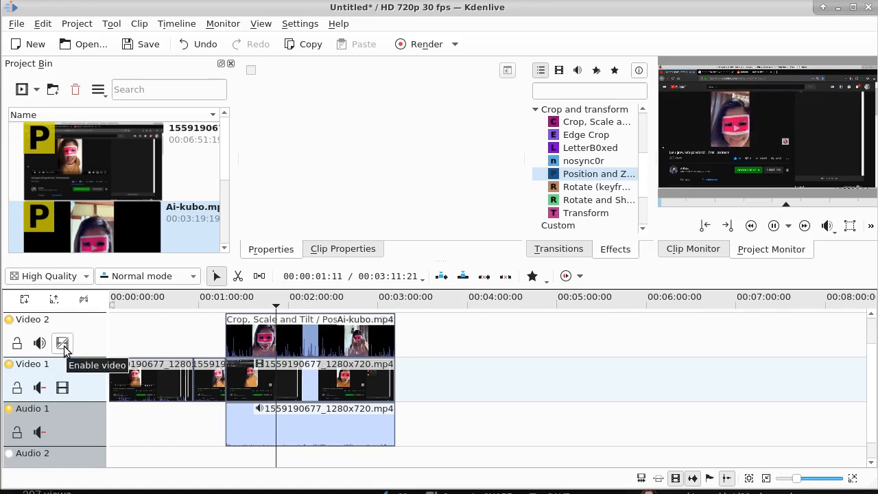
click(63, 347)
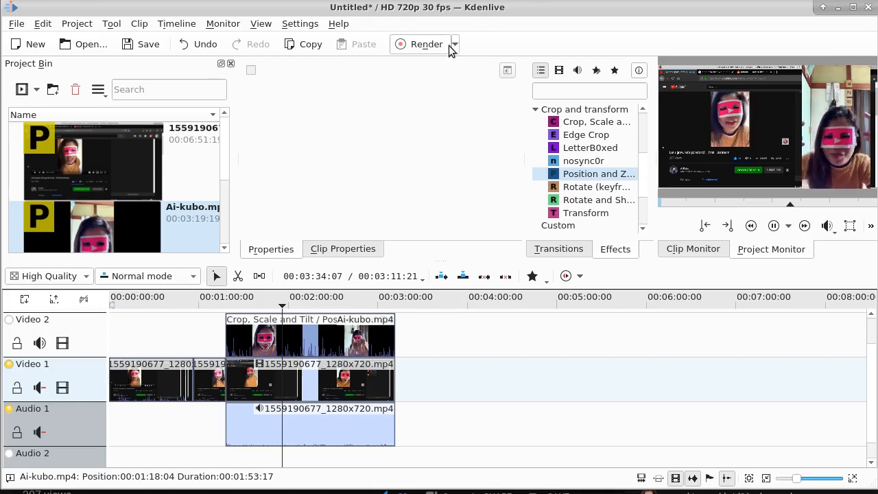
Review the project's render settings for the meet-her.mp4 output in MP4 (H264/AAC) format, and close them without rendering.
click(419, 48)
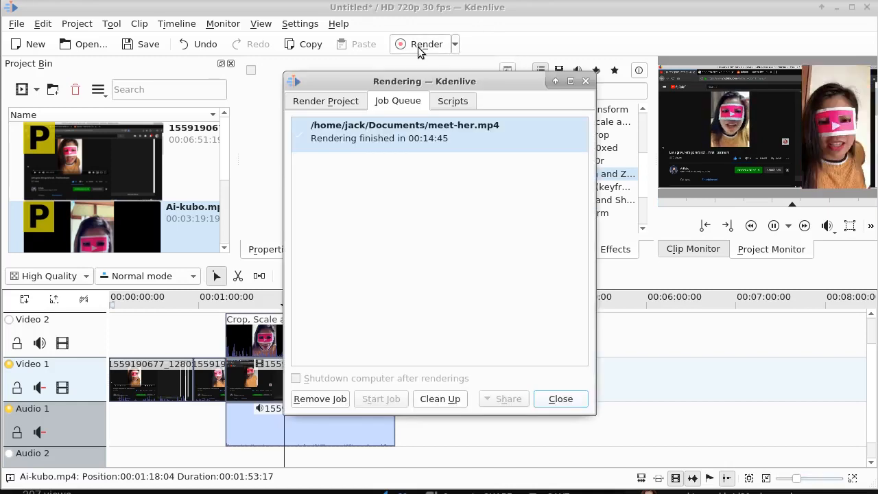
click(329, 101)
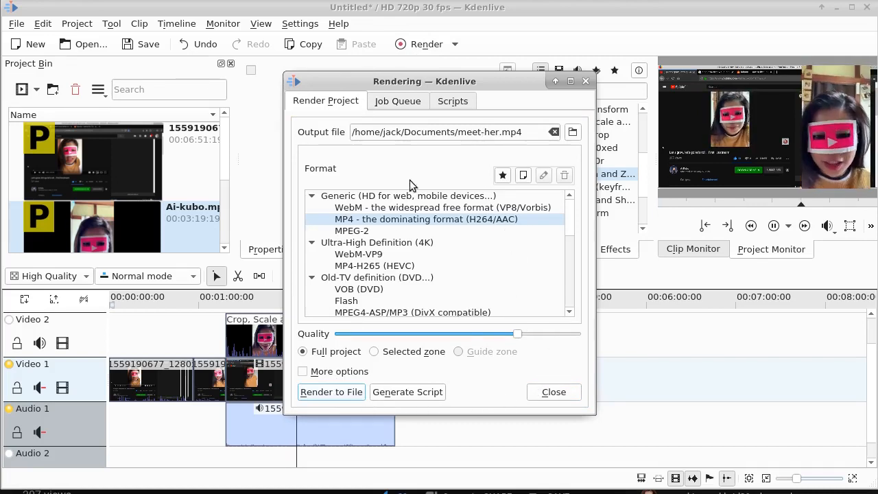
click(516, 15)
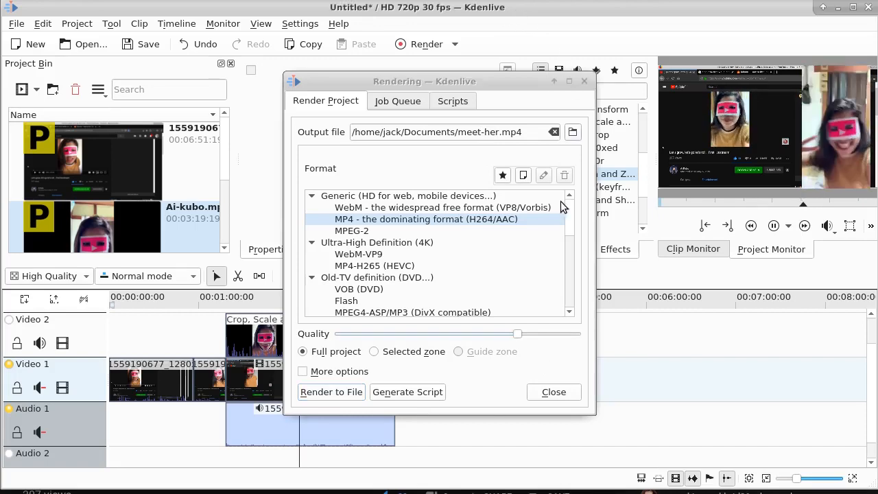
click(554, 392)
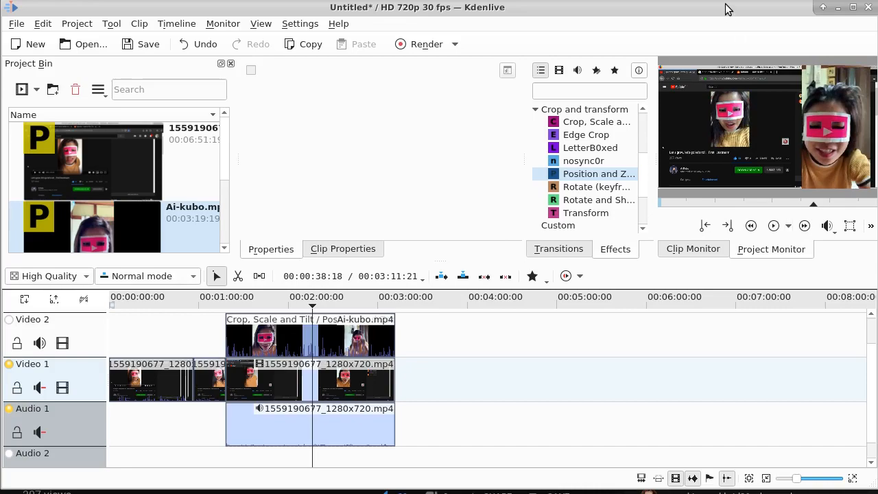
Switch to the file manager and open meet-her.mp4 from the Documents folder in VLC media player.
click(146, 0)
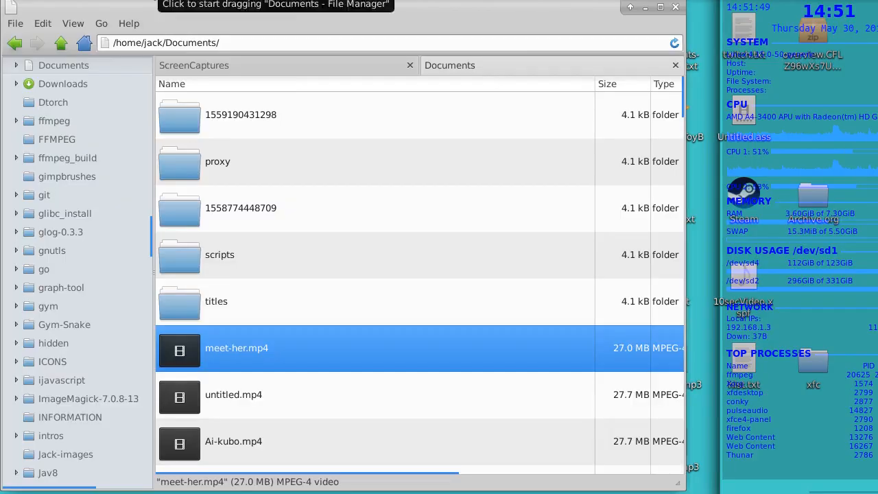
right_click(194, 343)
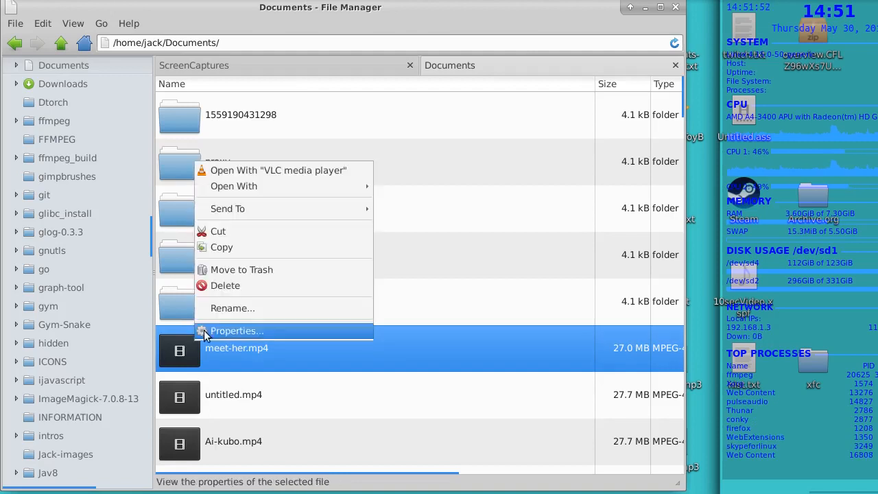
click(307, 171)
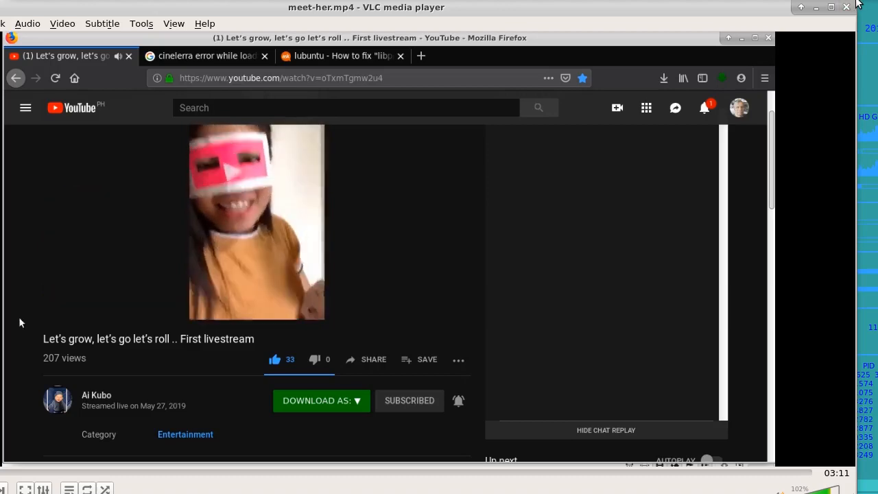
Move and resize the VLC window so the whole video and its playback controls fit on the screen.
drag(853, 4, 819, 39)
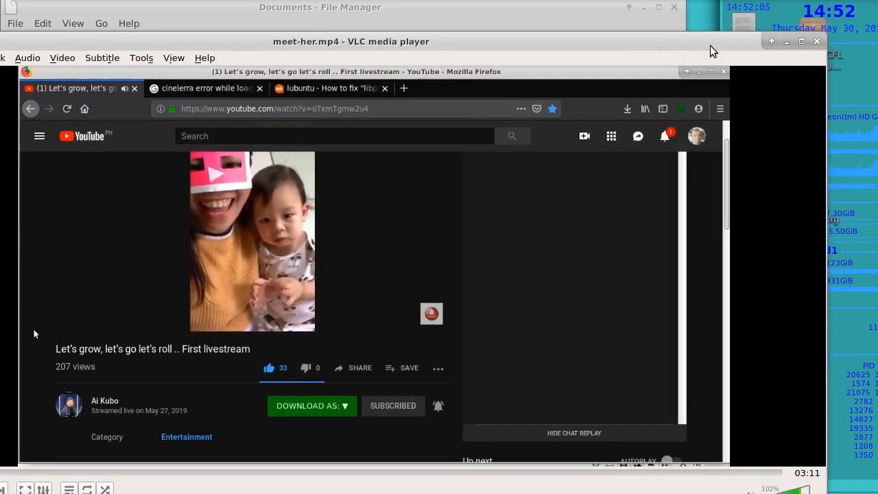
drag(33, 328, 112, 297)
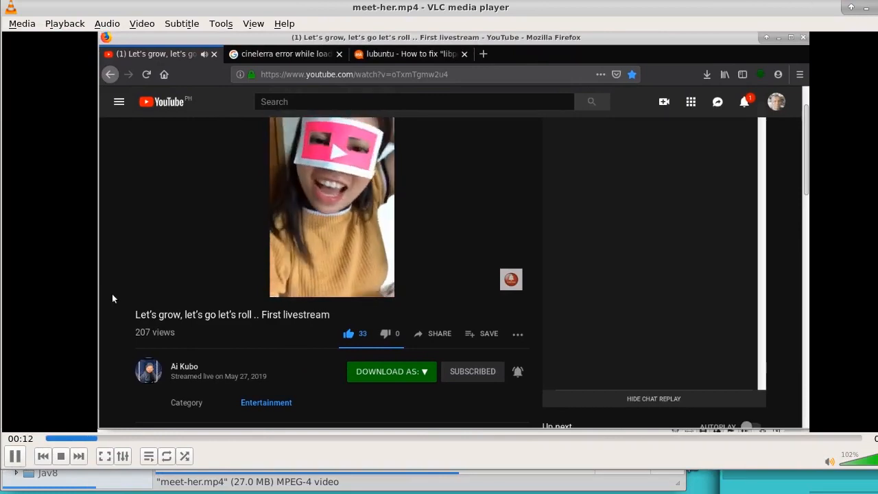
drag(877, 463, 874, 484)
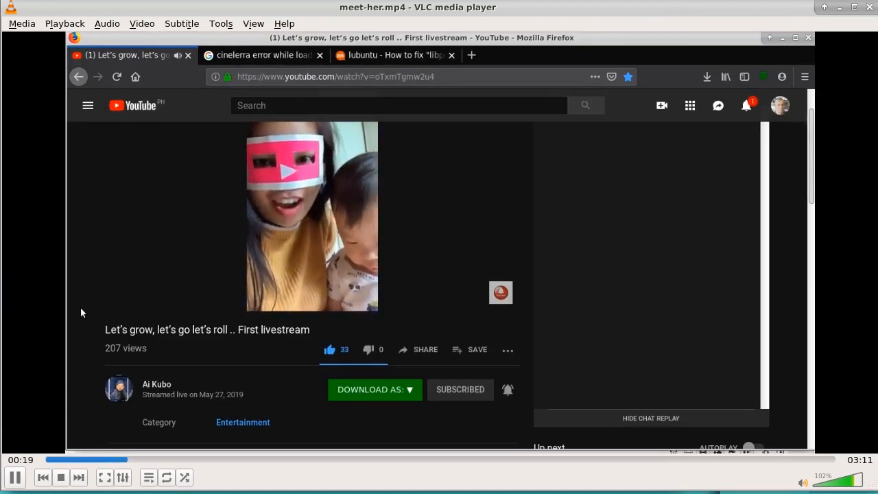
Skip ahead through meet-her.mp4 in stages to about 01:03, and pause and resume playback at about 01:31.
click(184, 465)
click(221, 465)
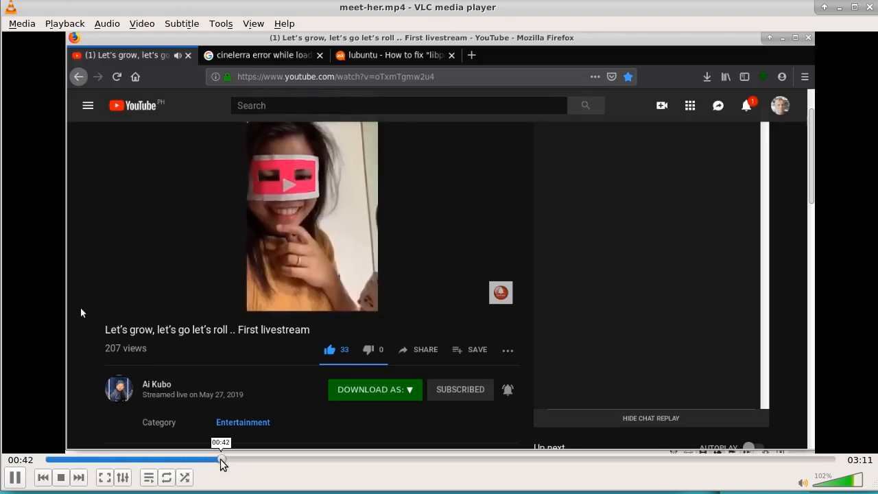
click(240, 463)
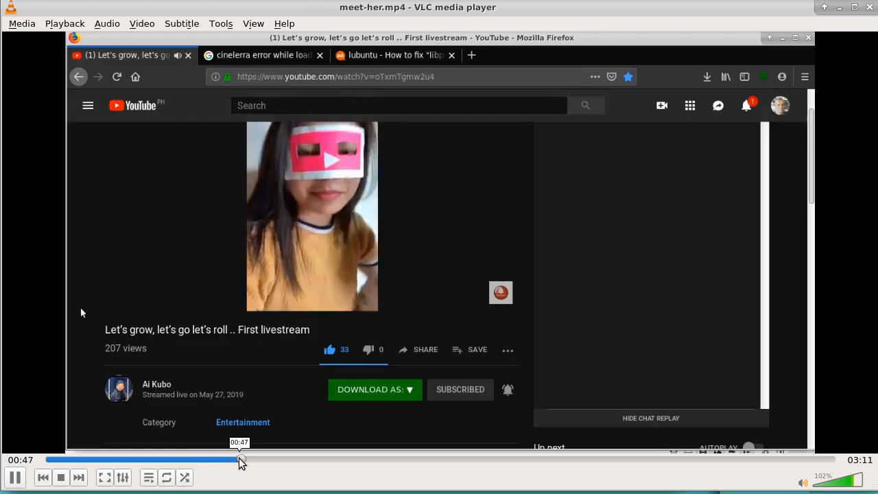
click(264, 464)
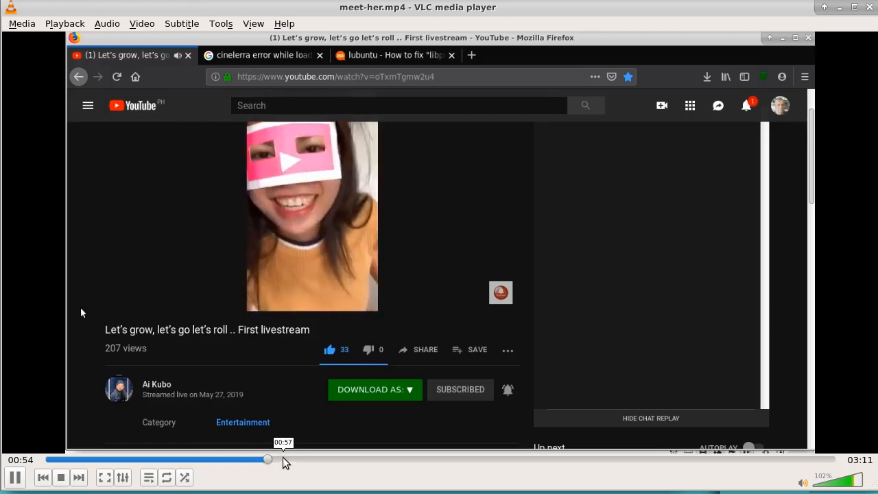
click(285, 460)
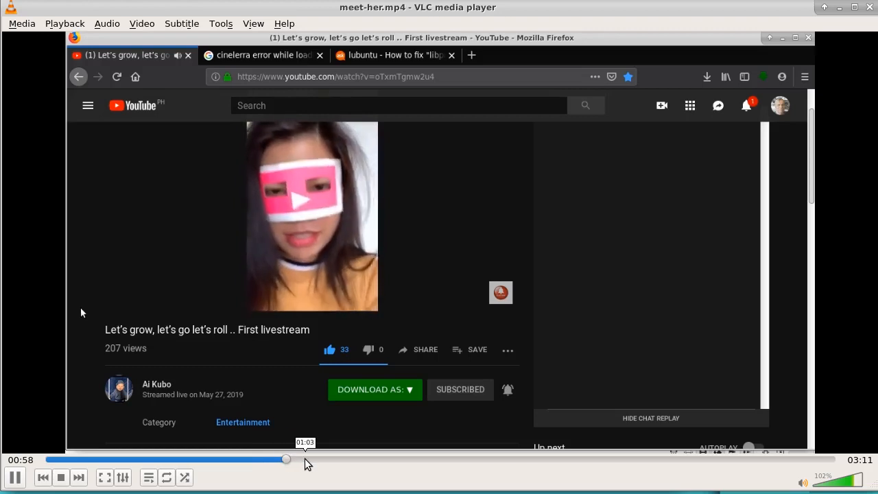
click(304, 459)
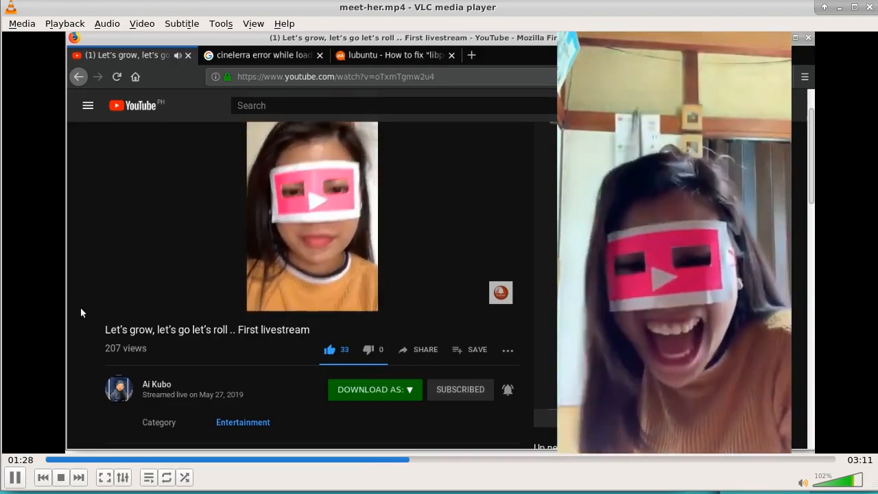
click(16, 477)
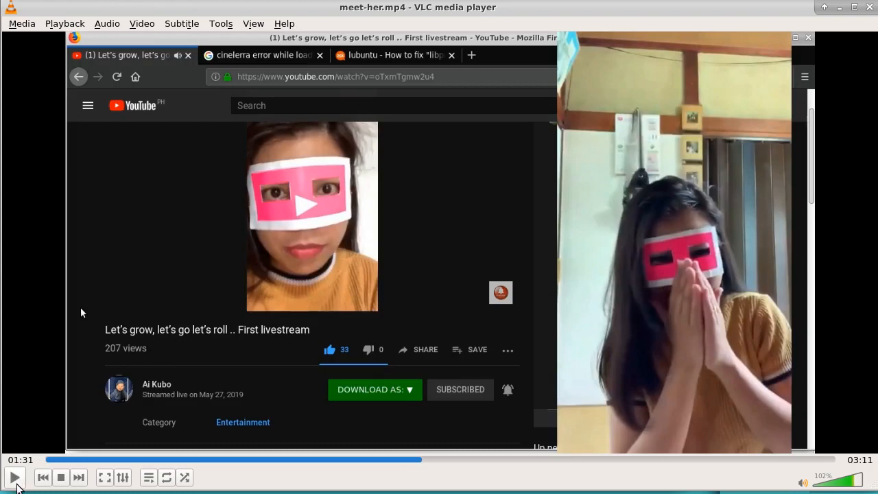
click(15, 478)
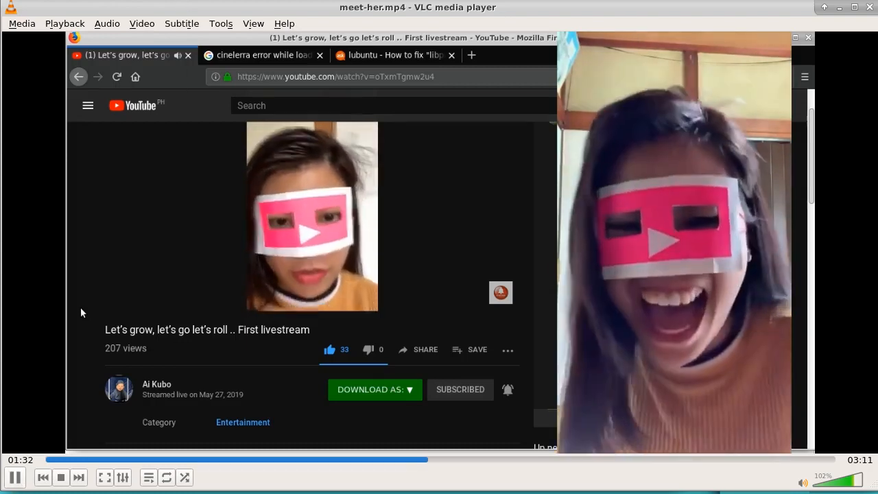